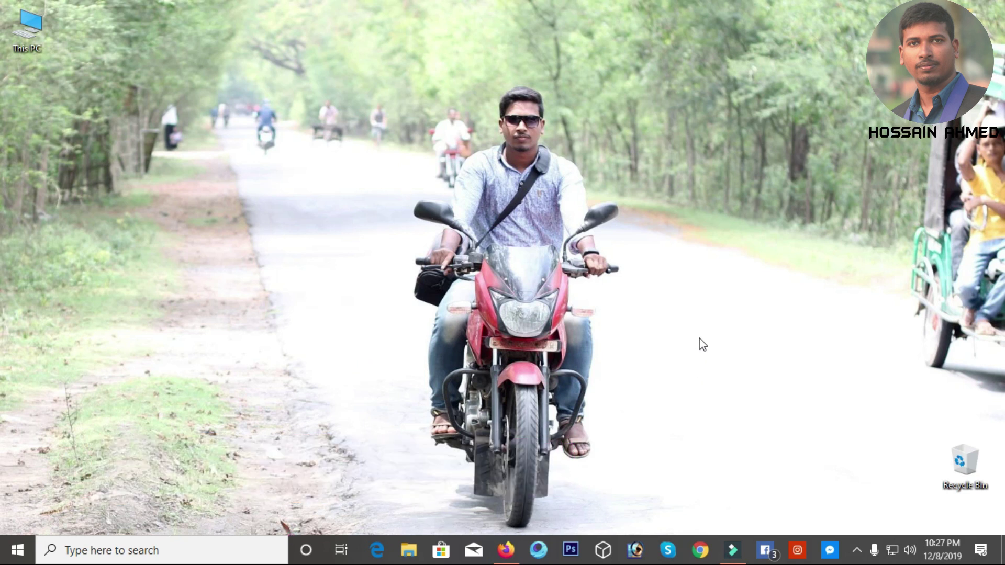
Refresh the desktop three times, then restore Firefox on the Batman Forever font page.
right_click(701, 281)
left_click(722, 288)
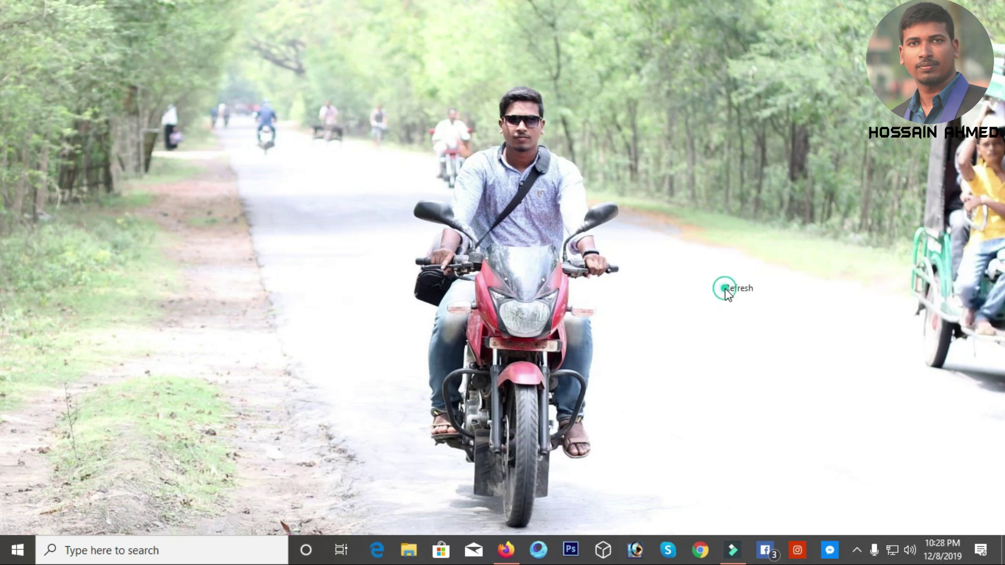
right_click(687, 224)
left_click(713, 263)
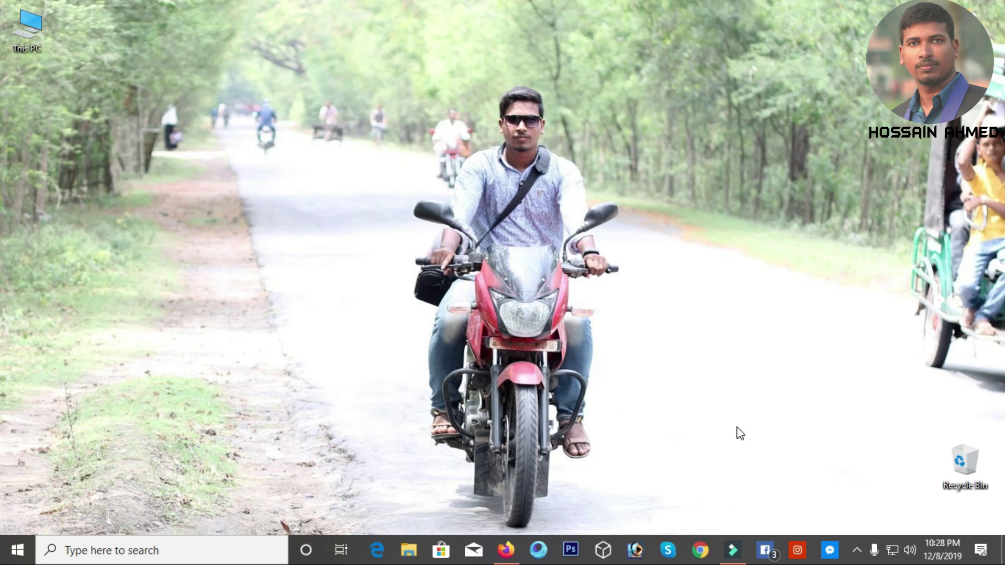
right_click(669, 268)
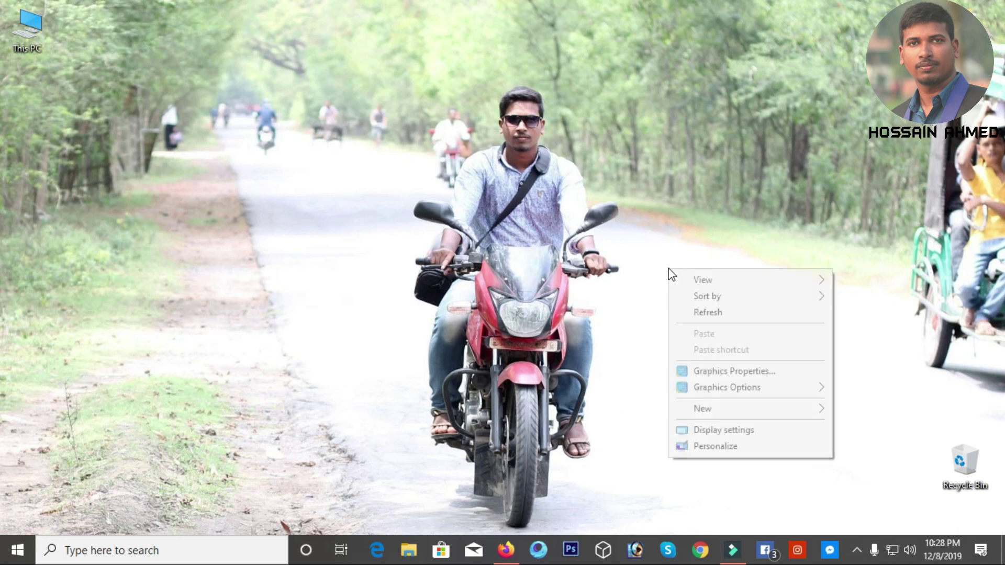
left_click(687, 312)
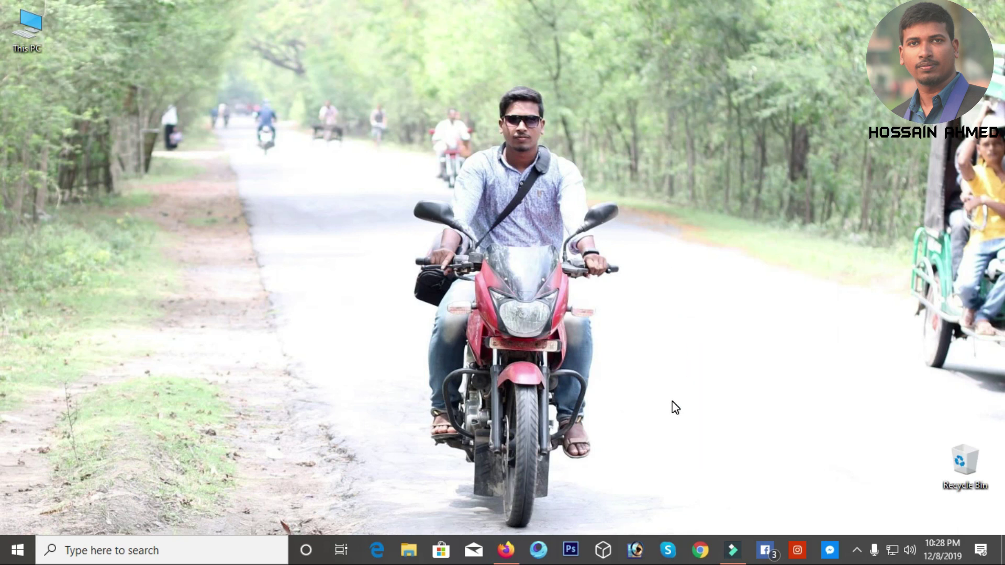
left_click(505, 550)
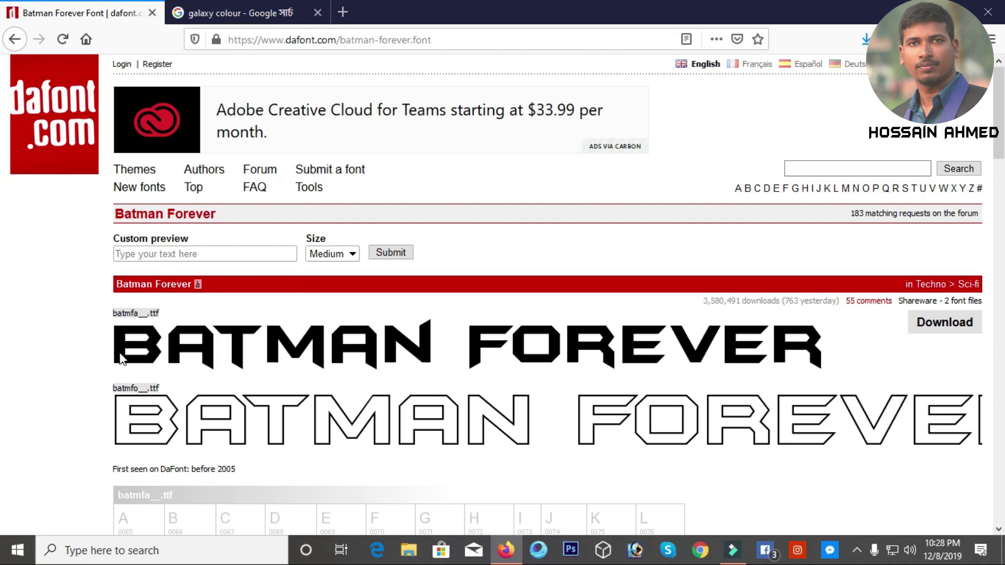
Download the Batman Forever font zip, then find the galaxy colour image in the results.
left_click(941, 322)
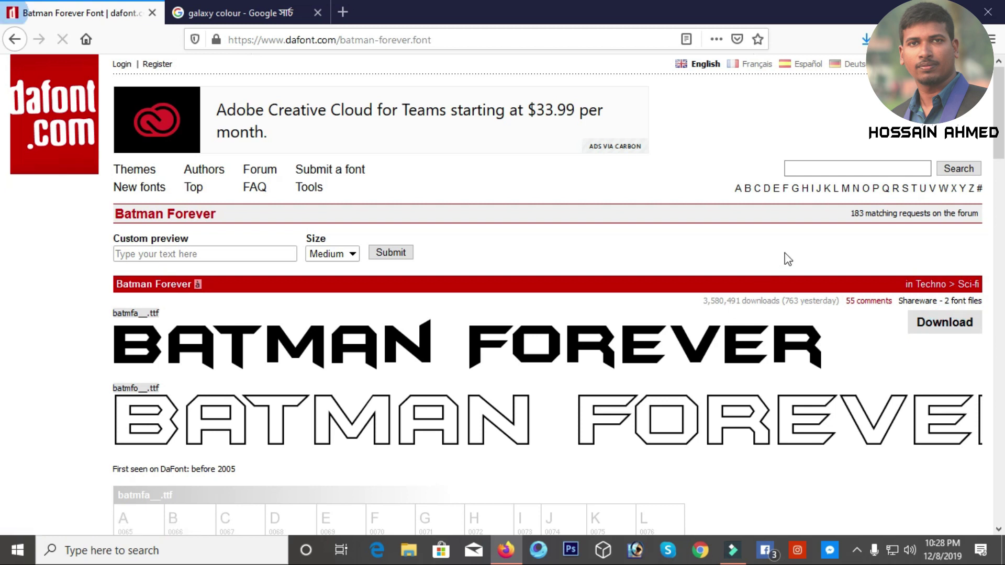
left_click(556, 354)
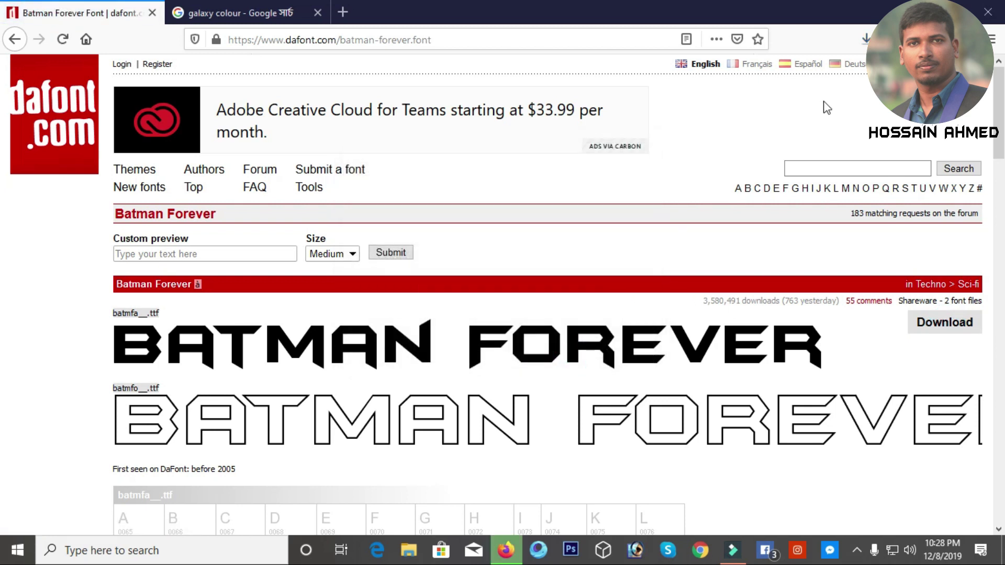
left_click(238, 15)
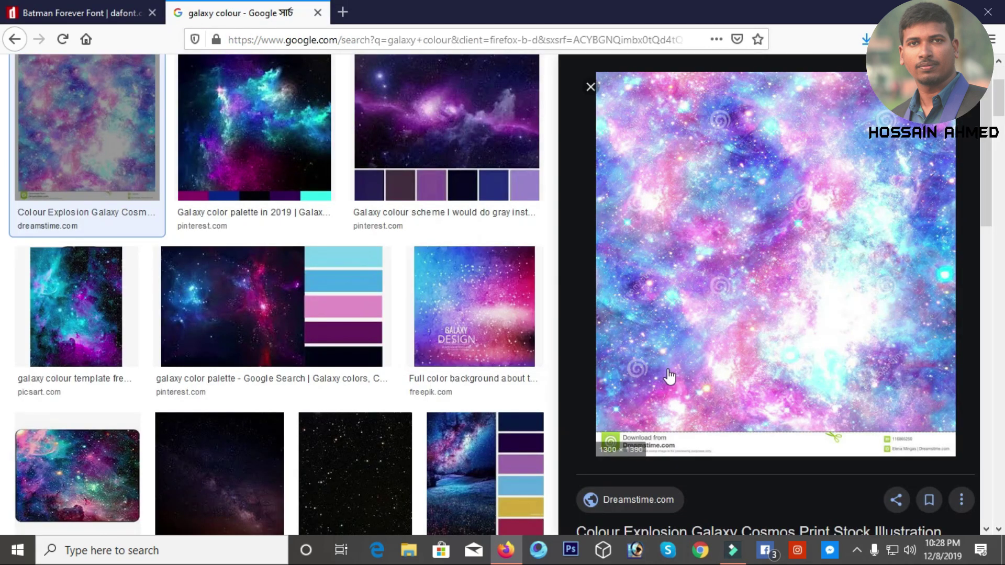
scroll(510, 466, "down", 3)
scroll(506, 464, "down", 3)
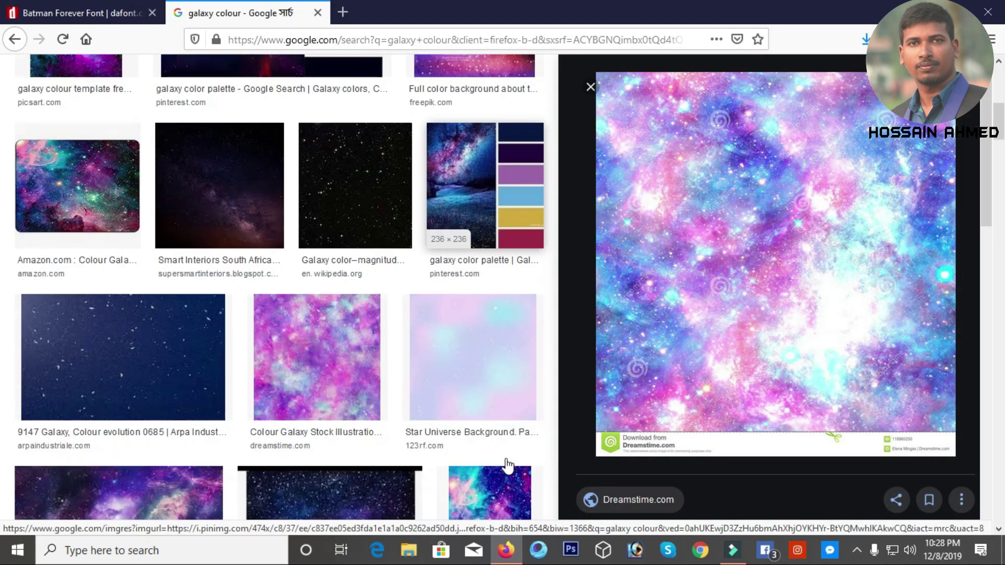
scroll(497, 461, "down", 2)
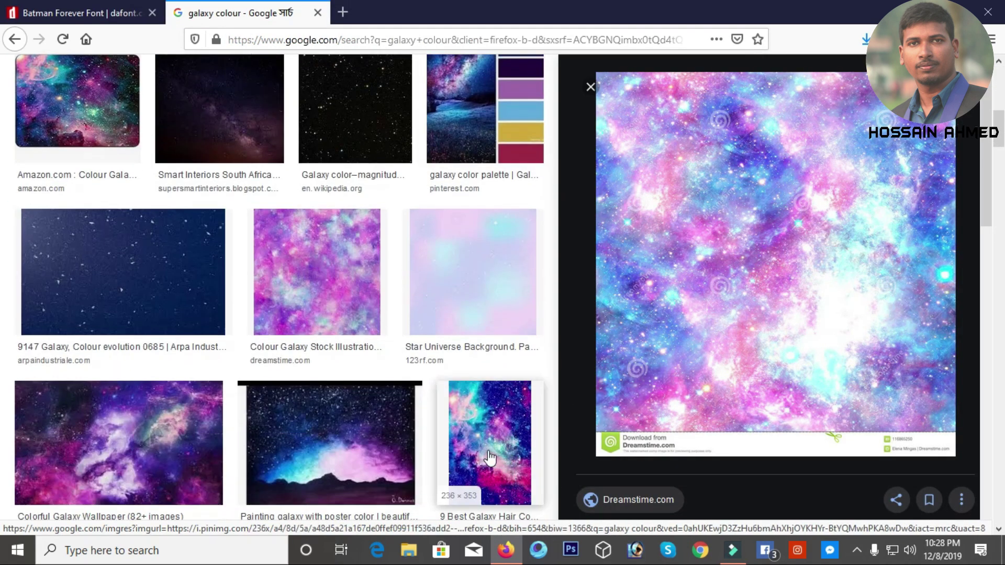
Save the full-size galaxy image to the Desktop and close its tab.
right_click(851, 268)
left_click(874, 398)
right_click(465, 240)
left_click(518, 289)
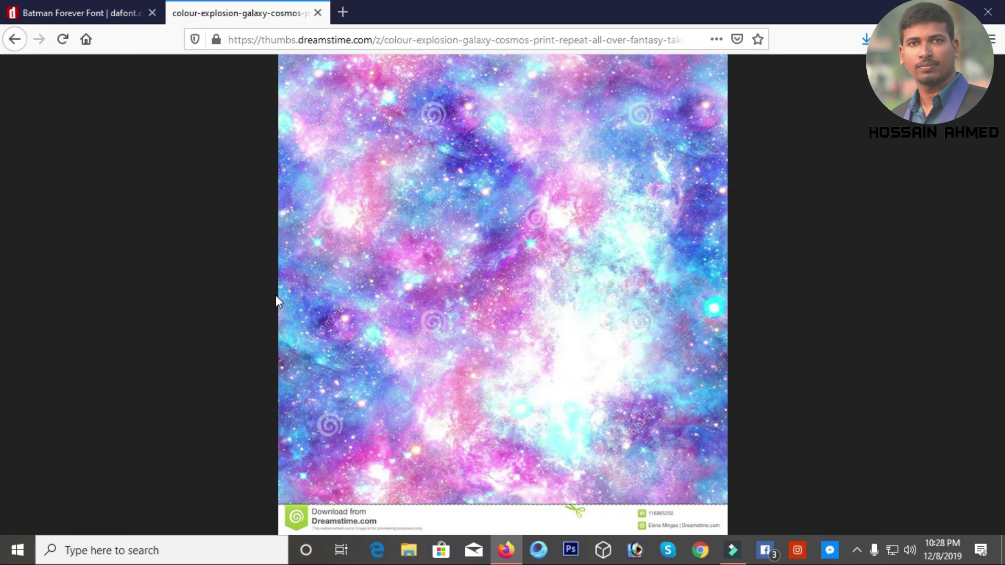
left_click(376, 329)
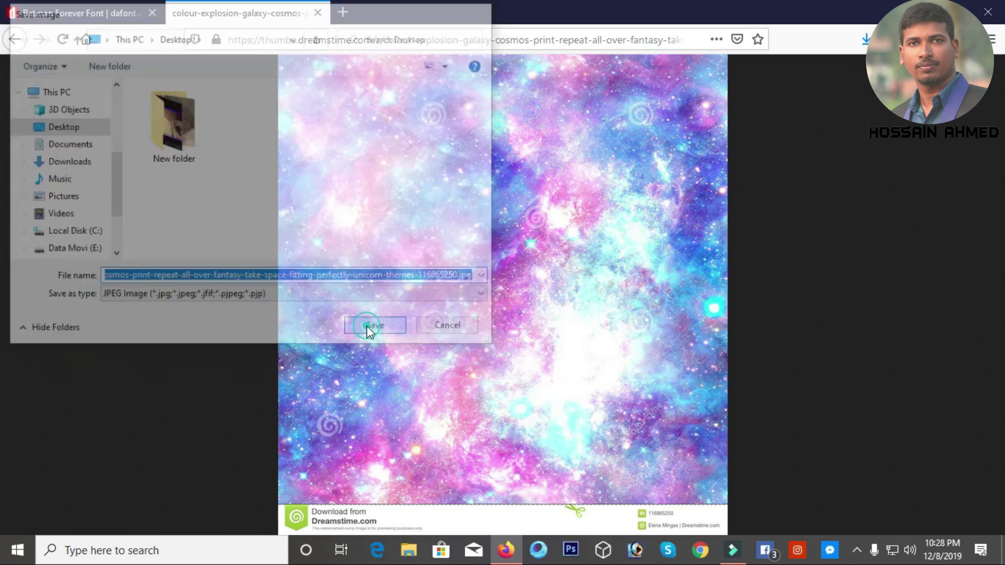
left_click(317, 13)
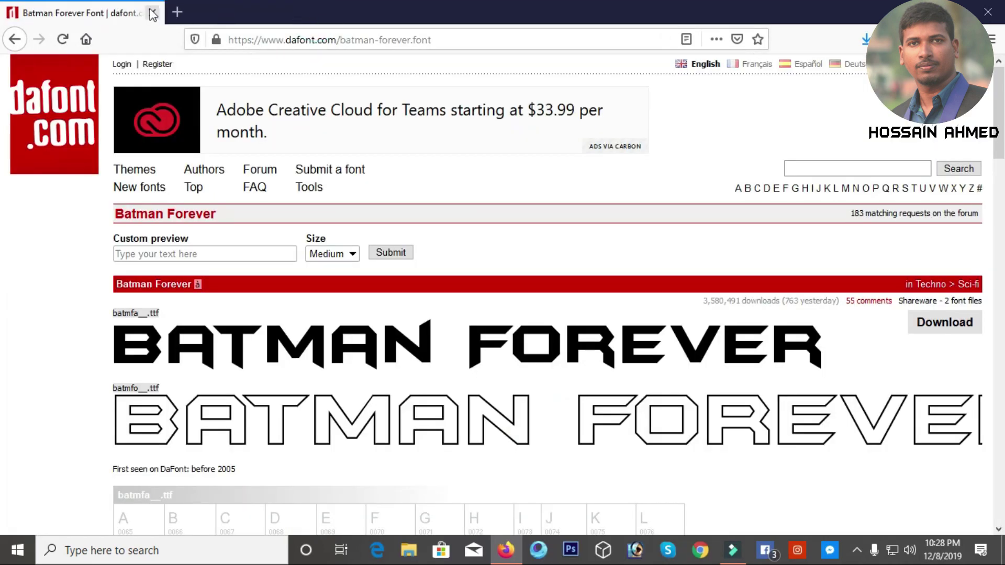
Open batman_forever(1).zip from Downloads in WinRAR and drag both .ttf fonts onto the desktop.
left_click(866, 40)
left_click(859, 118)
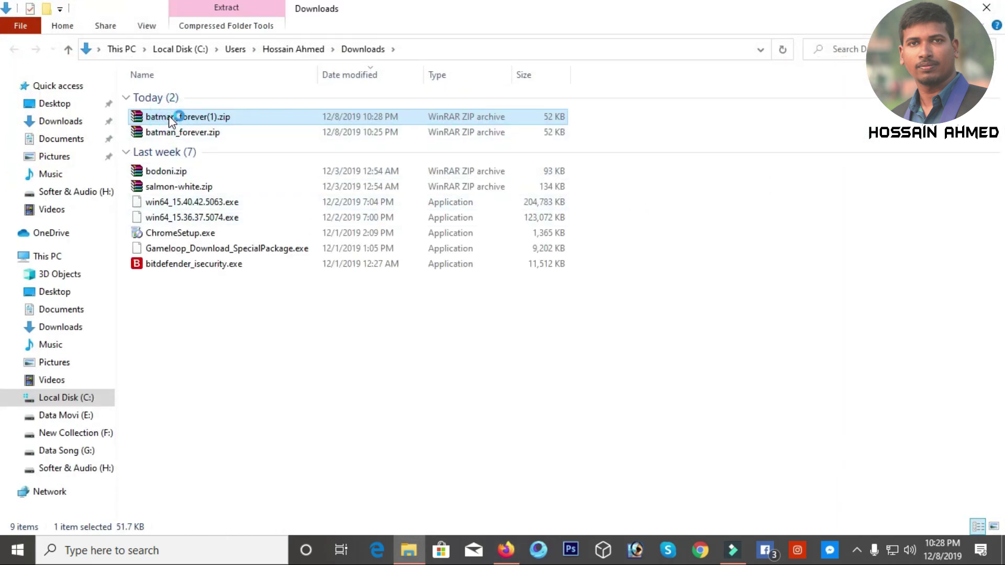
left_click(961, 8)
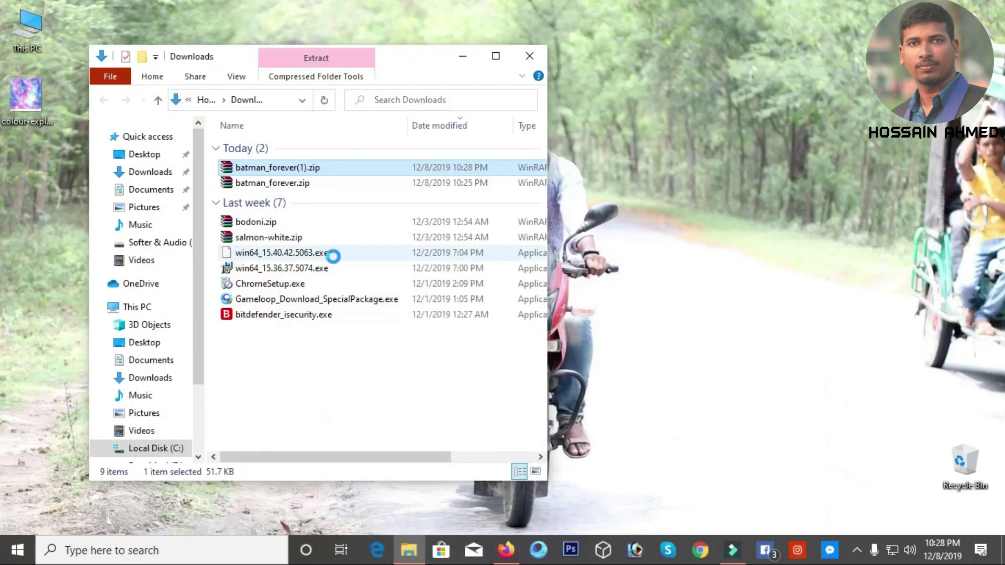
double_click(280, 163)
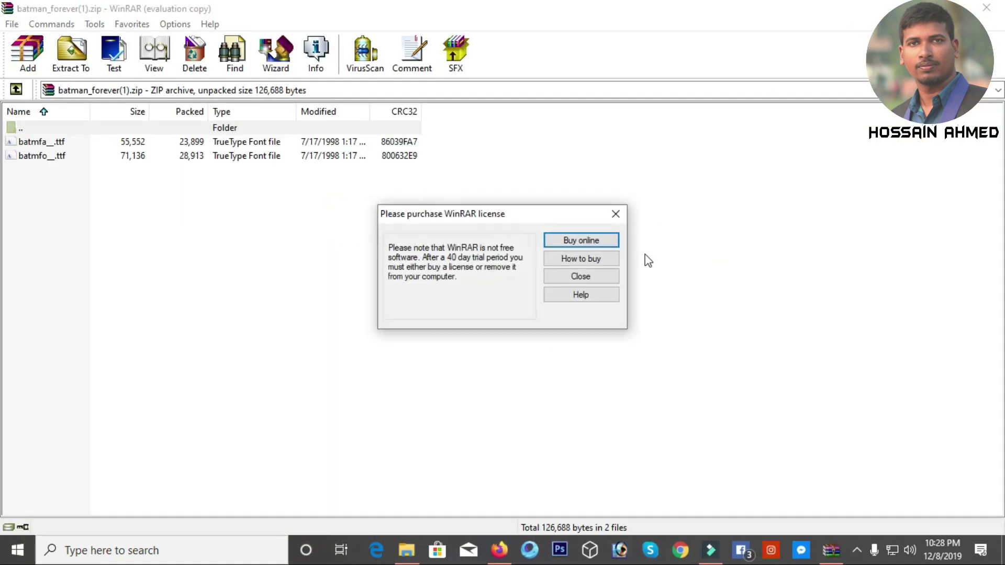
left_click(605, 277)
left_click_drag(509, 1, 668, 88)
mouse_move(379, 268)
left_mouse_down()
mouse_move(317, 225)
mouse_move(799, 28)
left_mouse_up()
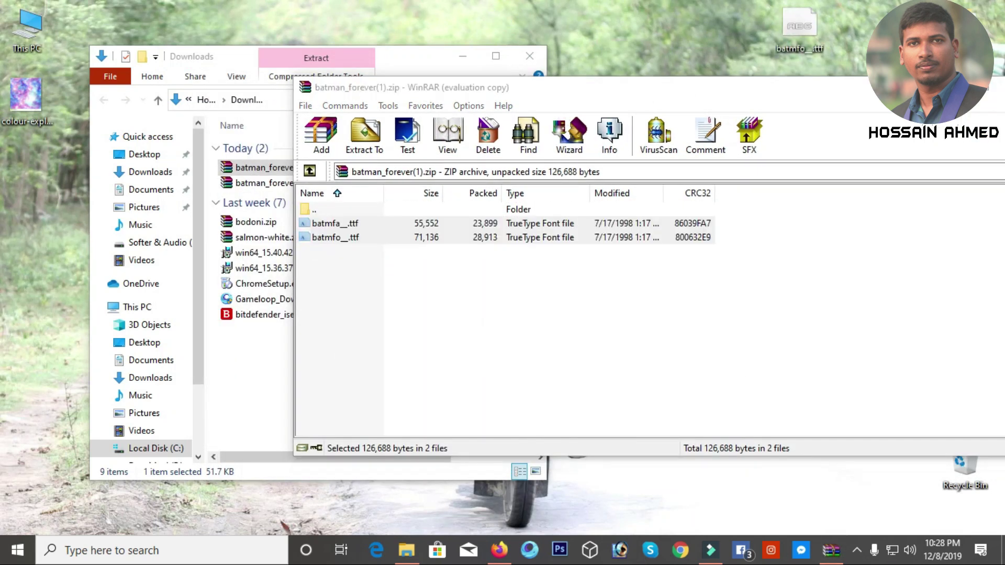
Close WinRAR and Explorer, then install both Batman Forever .ttf files, replacing existing versions.
left_click(849, 95)
left_click(529, 56)
left_click_drag(859, 164, 799, 36)
right_click(794, 27)
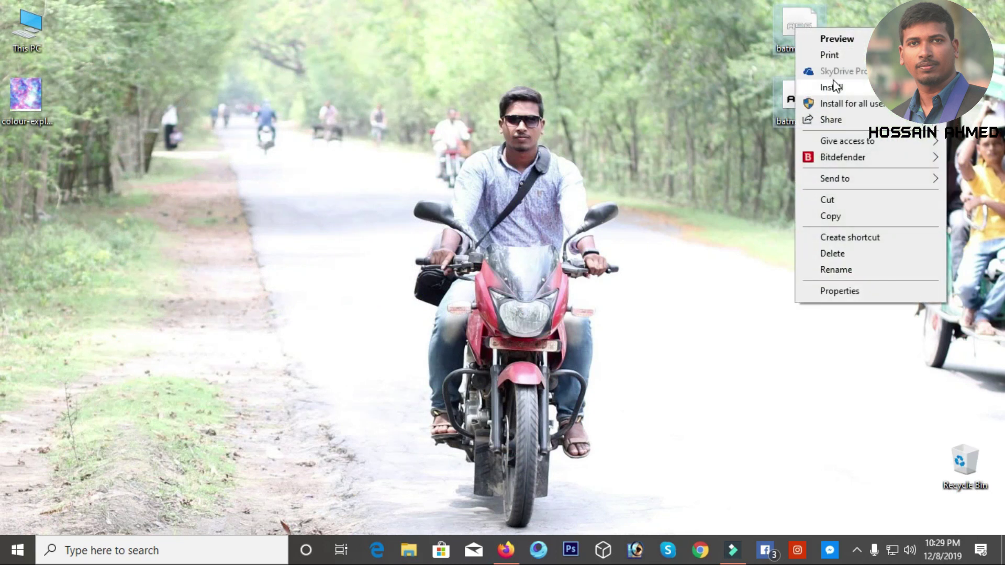
left_click(834, 86)
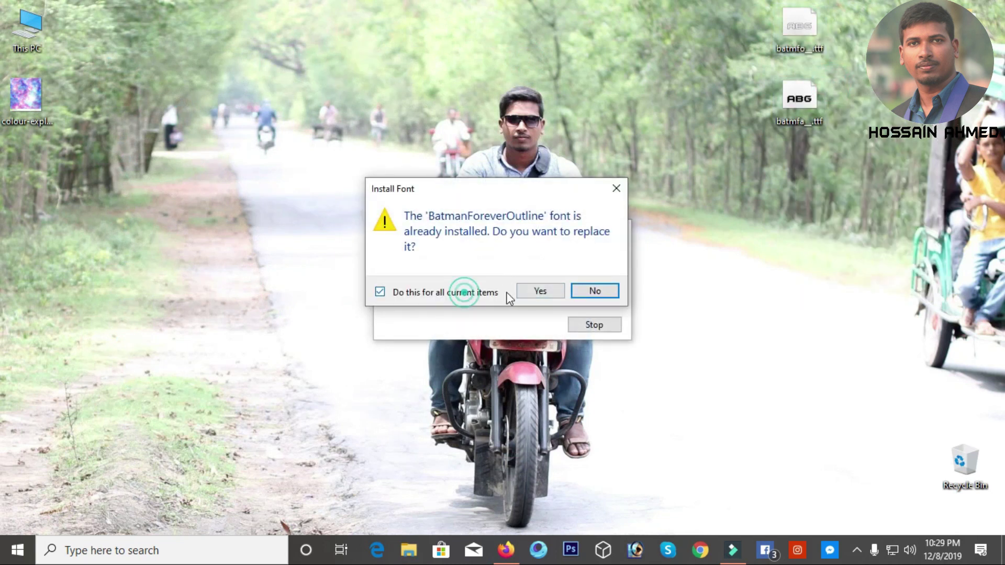
left_click(525, 290)
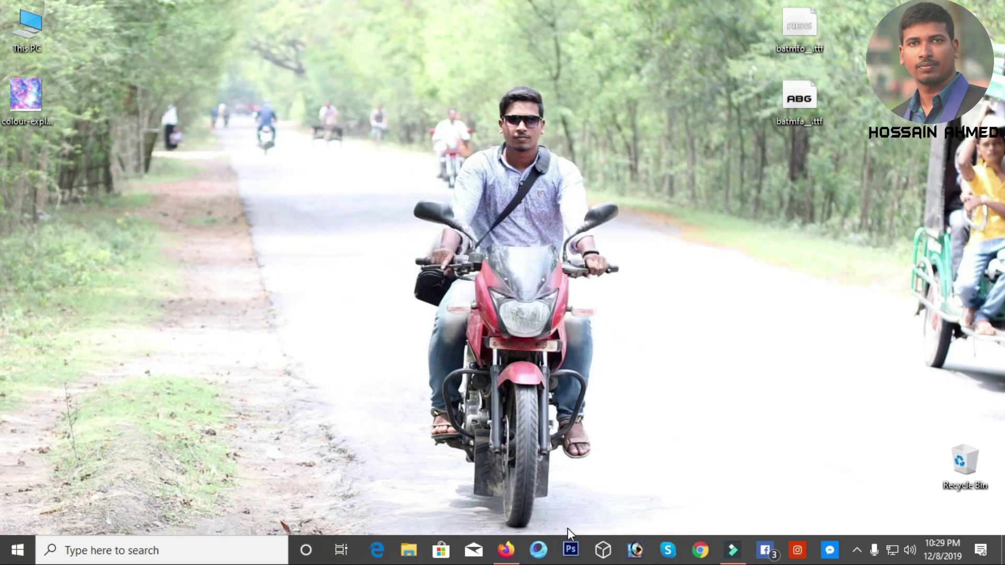
Launch Photoshop and create a 7 × 5 in, 300 ppi CMYK document with transparent background.
left_click(570, 550)
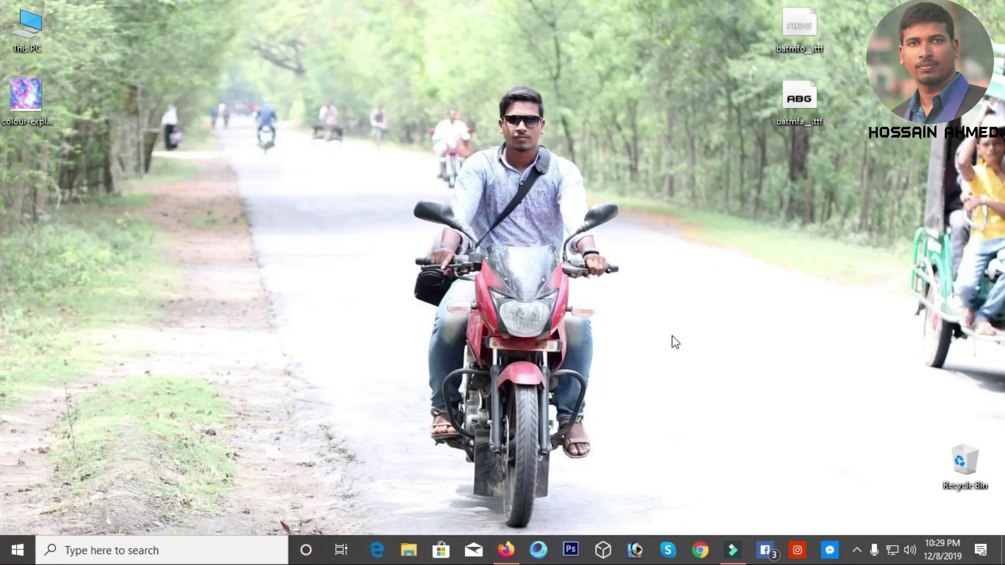
right_click(655, 240)
left_click(696, 286)
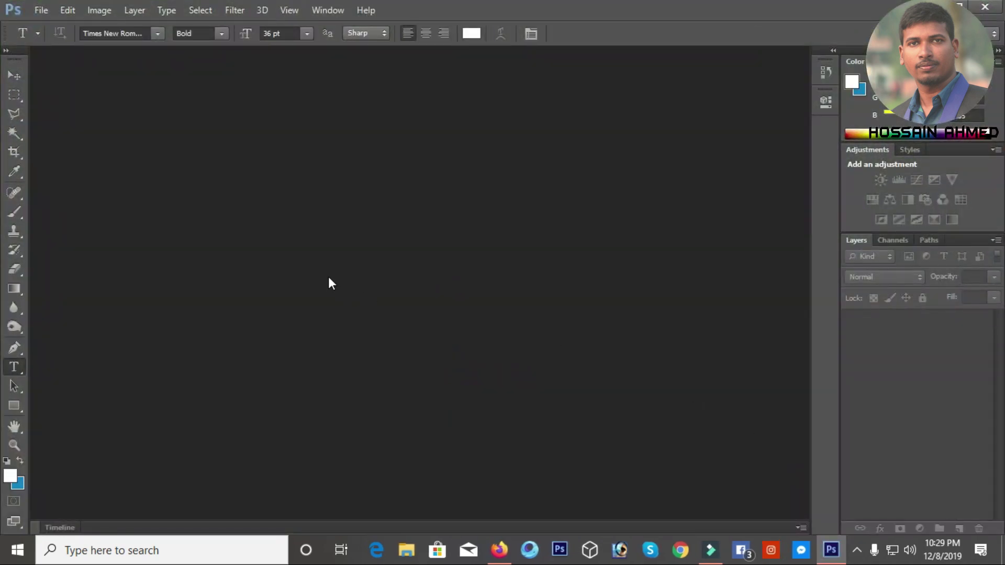
key("ctrl+n")
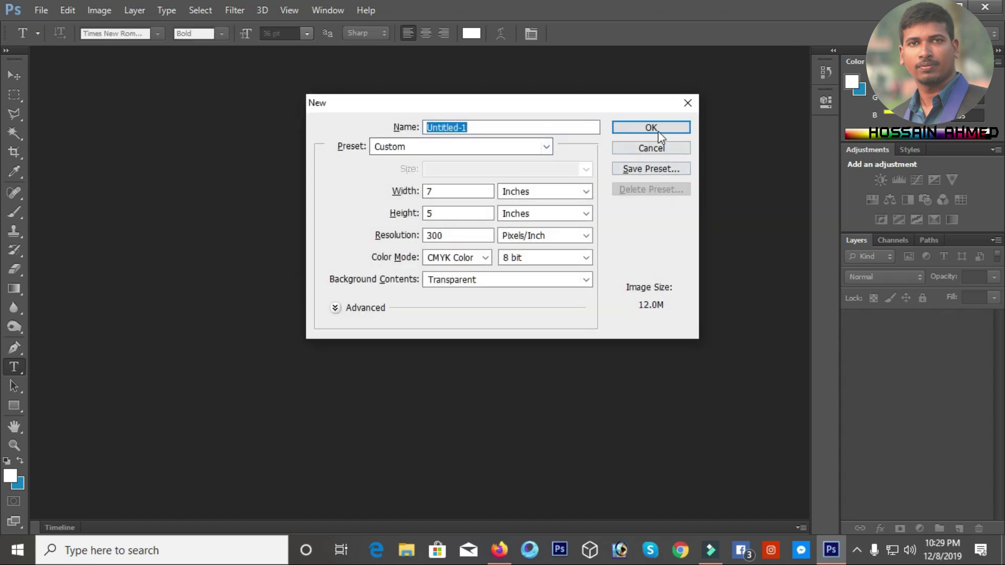
left_click(652, 128)
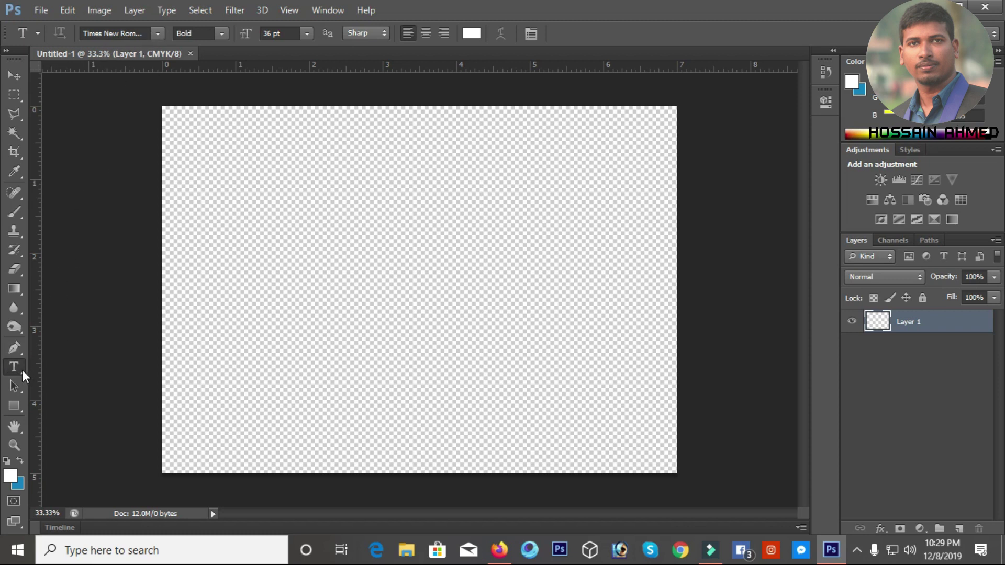
Start a Batman Forever text layer on the canvas at 60 pt and type the letters.
left_click(158, 33)
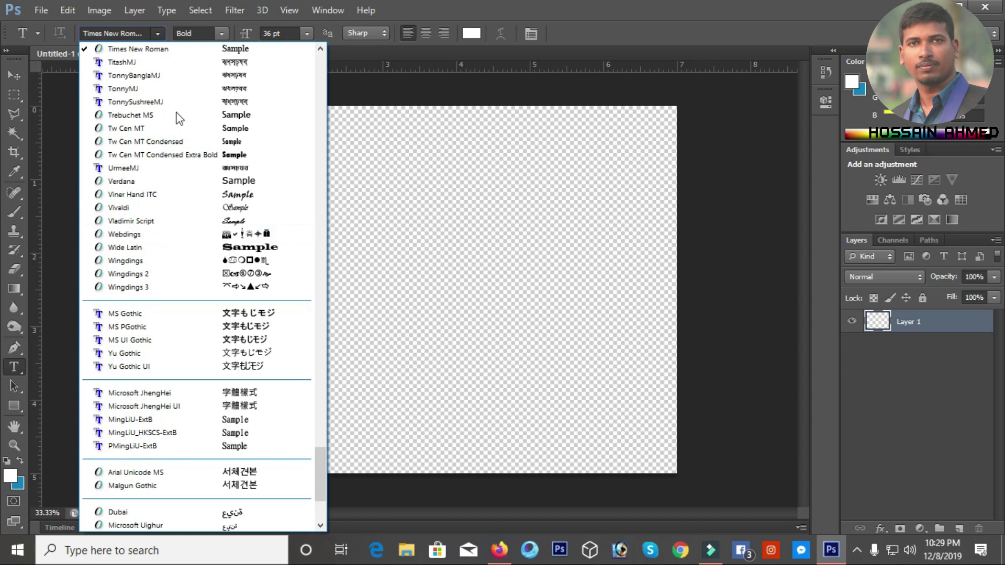
left_click(115, 31)
type("b")
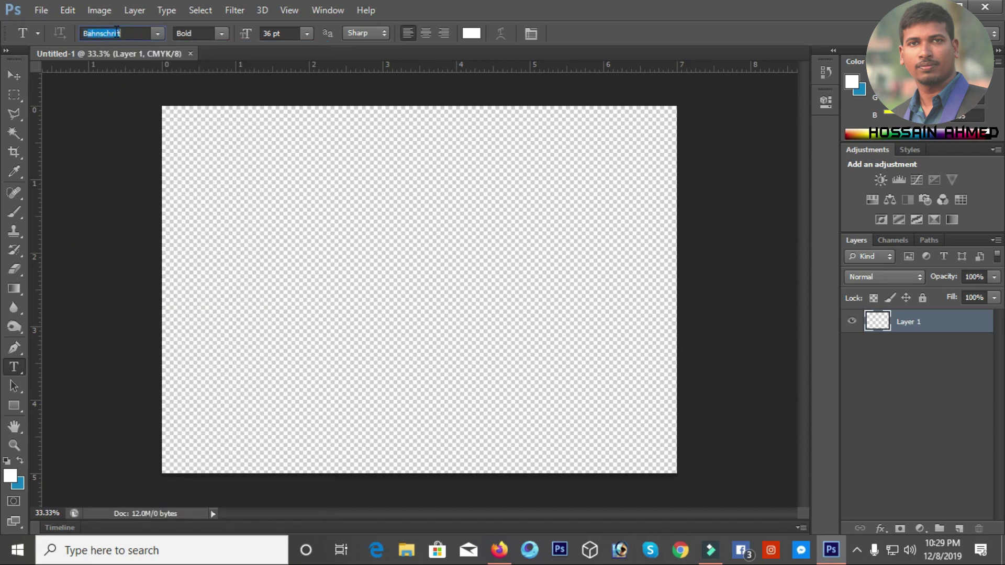
type("t")
key("Return")
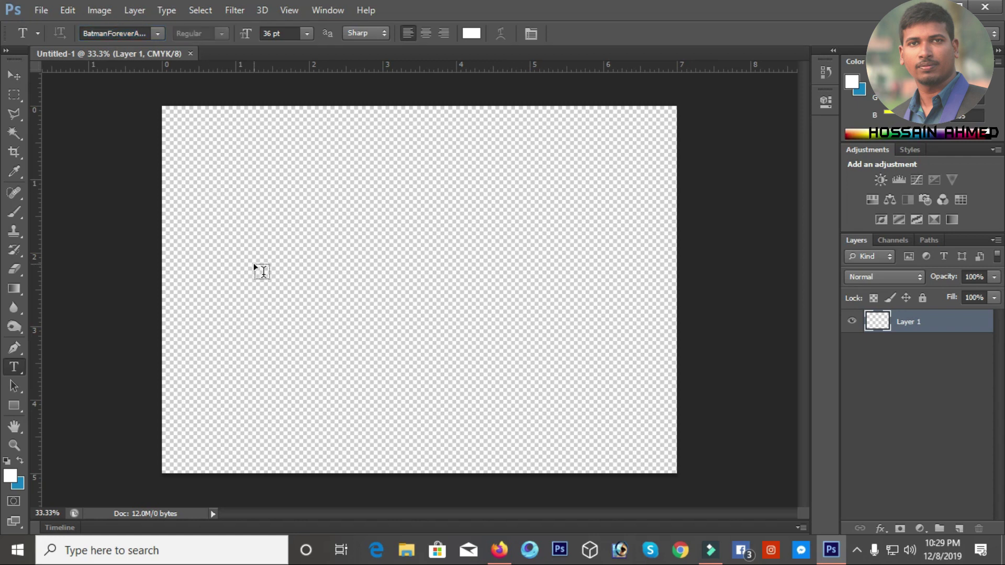
left_click(262, 271)
left_click(307, 34)
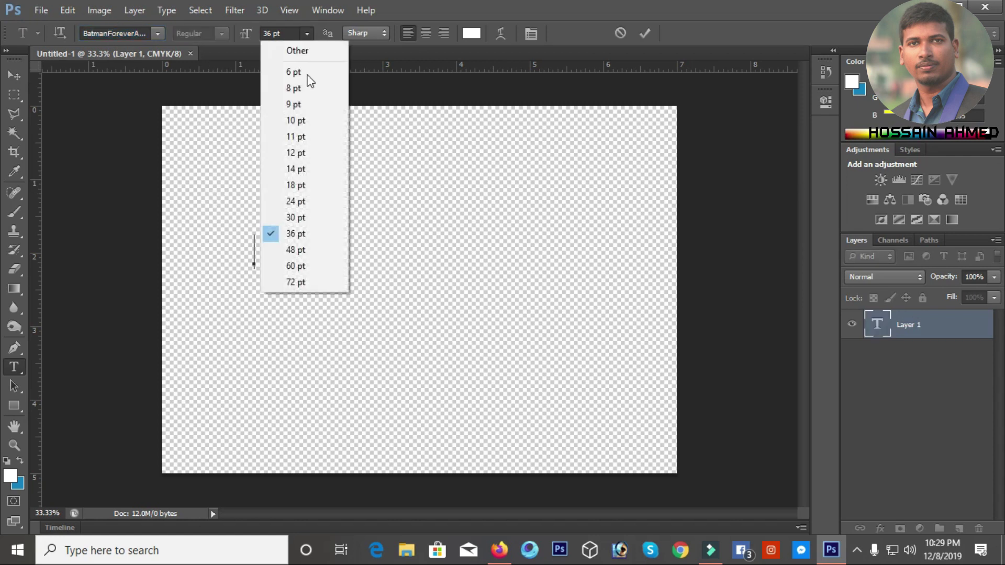
left_click(304, 266)
type("C")
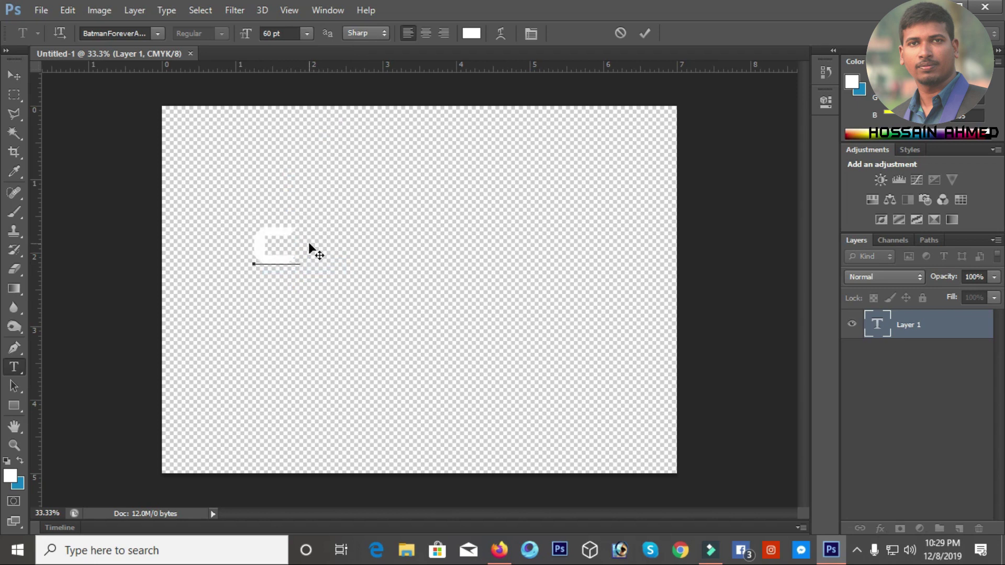
Make the CE text black and commit it.
left_click_drag(336, 247, 118, 228)
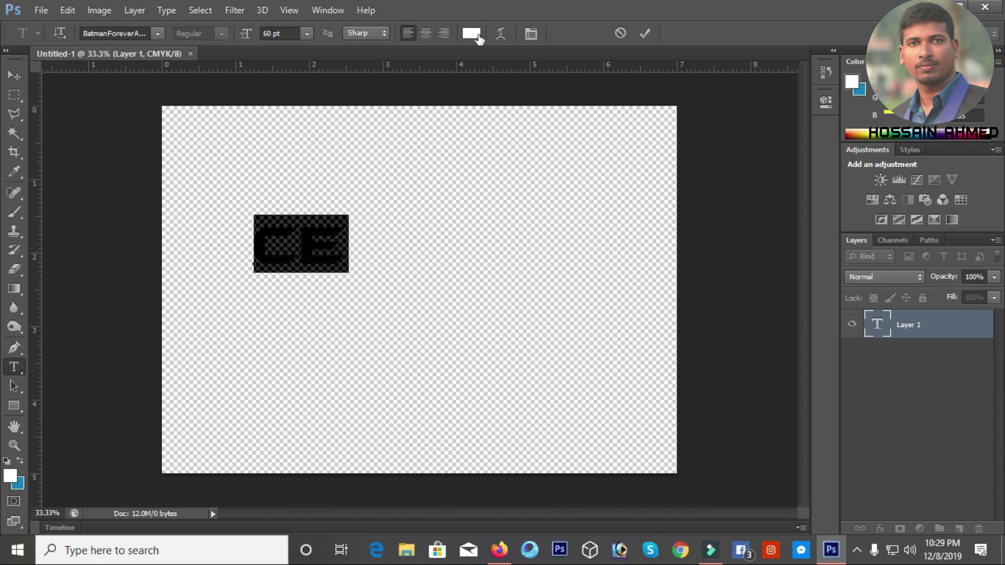
left_click(478, 38)
left_click_drag(392, 130, 355, 363)
left_click(657, 125)
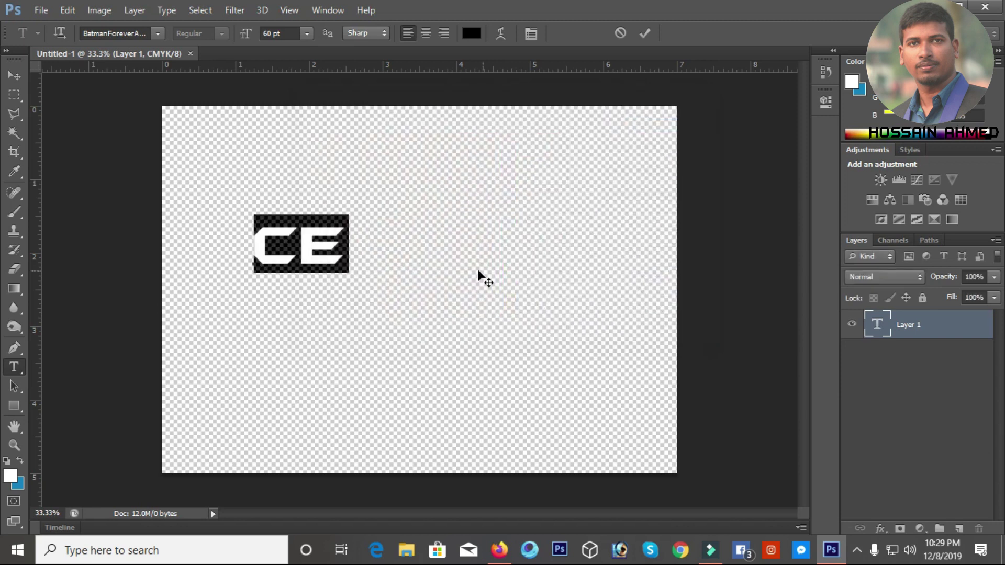
key("ctrl+Return")
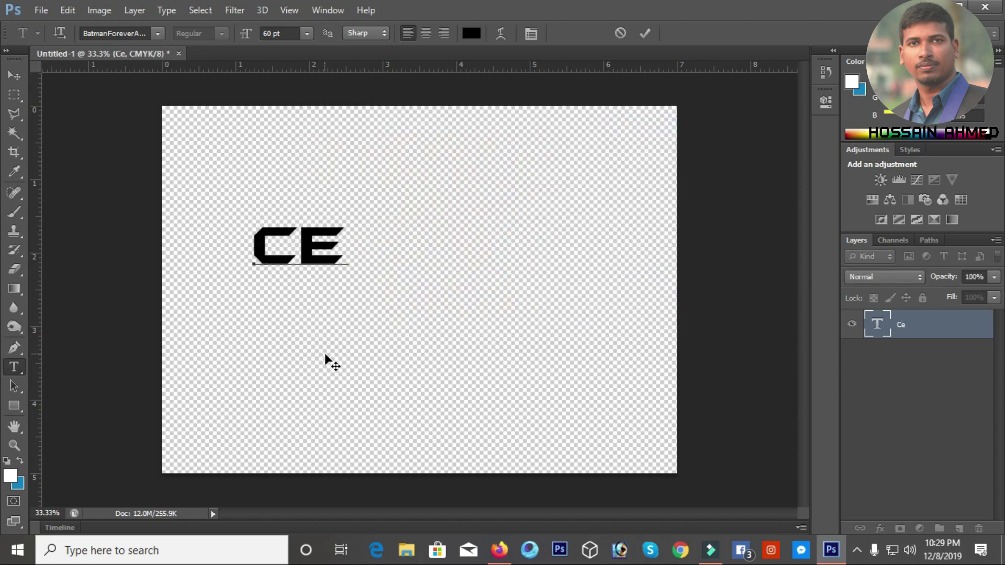
Move the CE toward the canvas centre and enlarge it to 72 pt.
left_click_drag(350, 292, 440, 314)
key("ctrl+a")
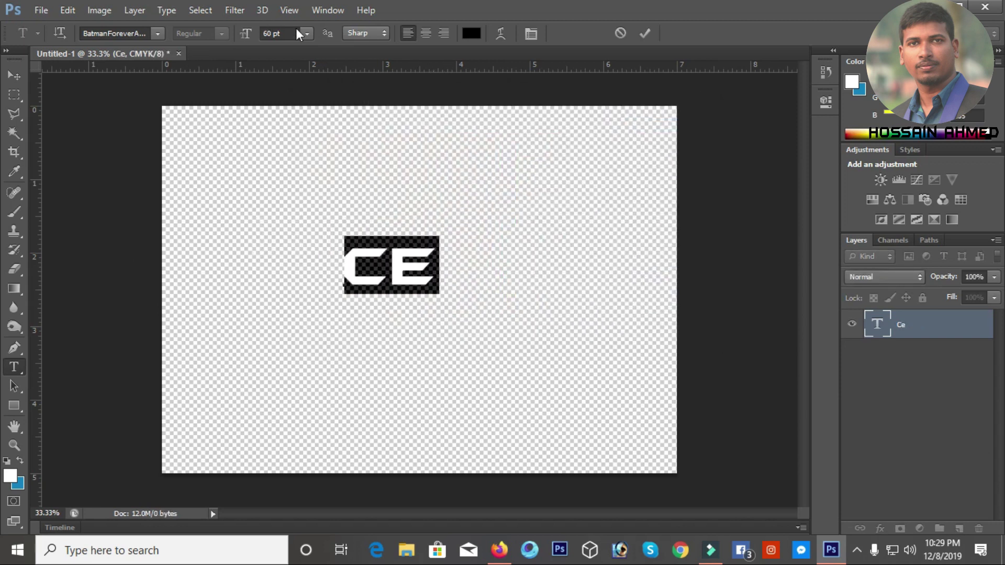
left_click(306, 33)
left_click(309, 281)
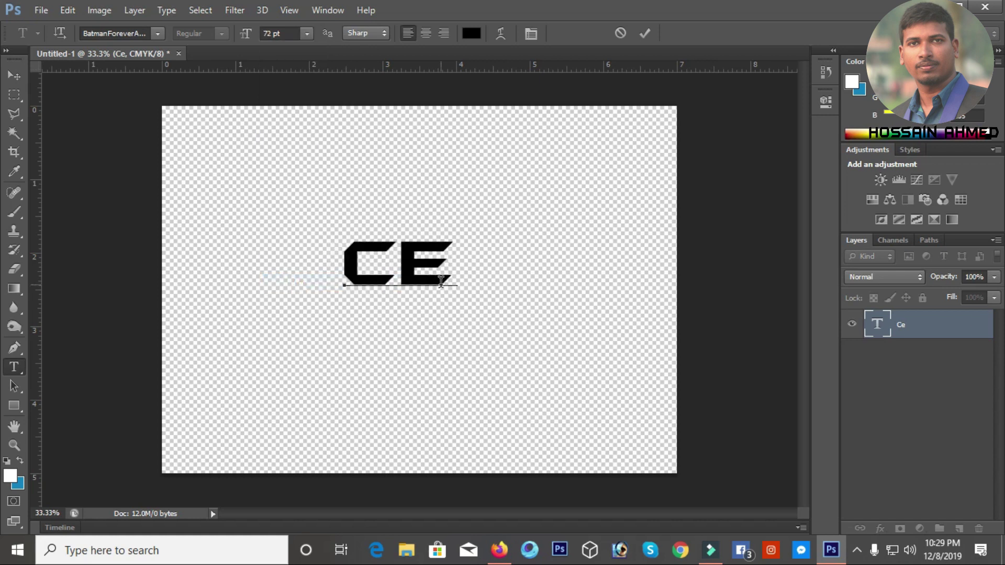
key("ctrl+Return")
Draw a Polygonal Lasso selection around the C of the CE text.
left_click(12, 119)
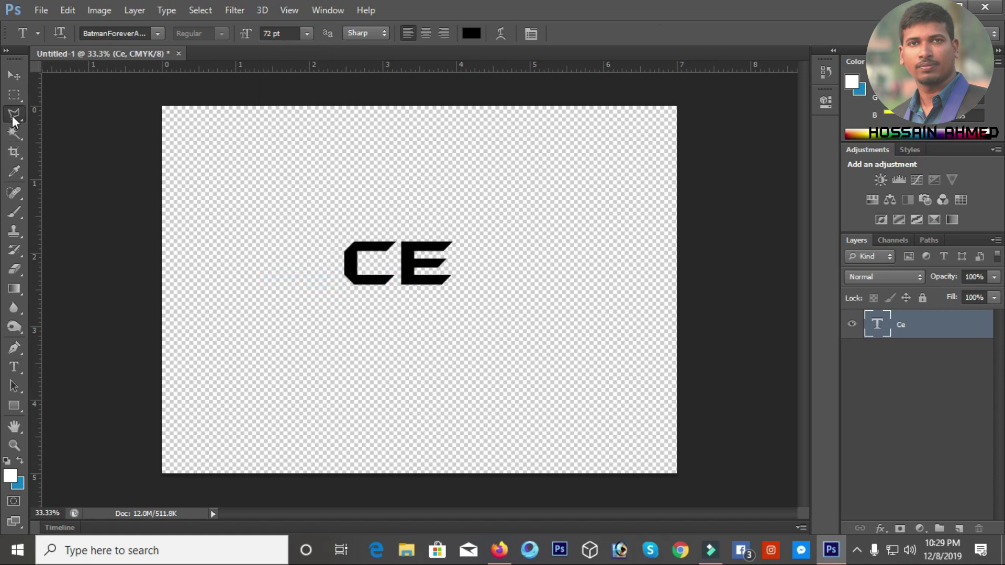
left_click(329, 230)
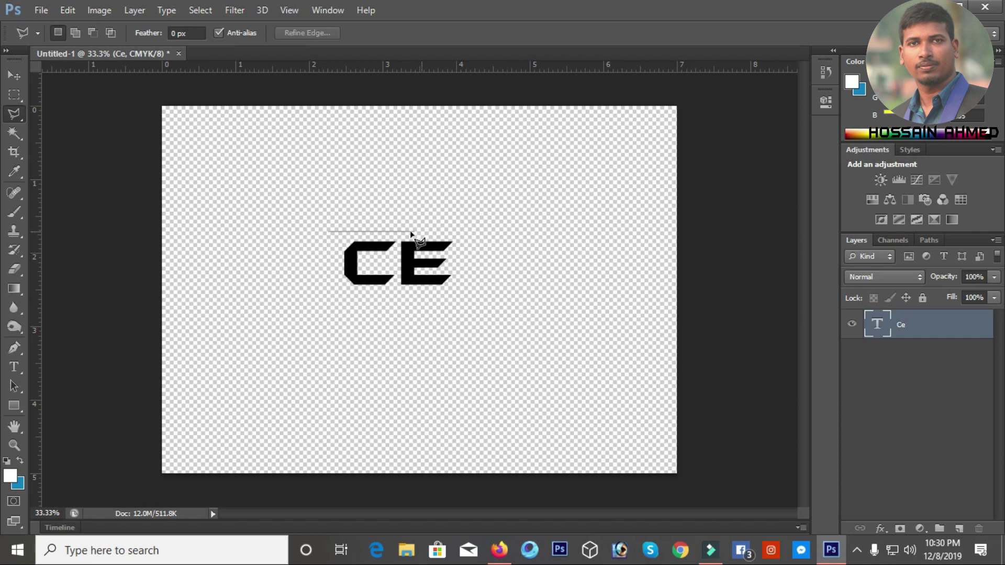
left_click(396, 231)
left_click(397, 294)
left_click(298, 295)
left_click(328, 232)
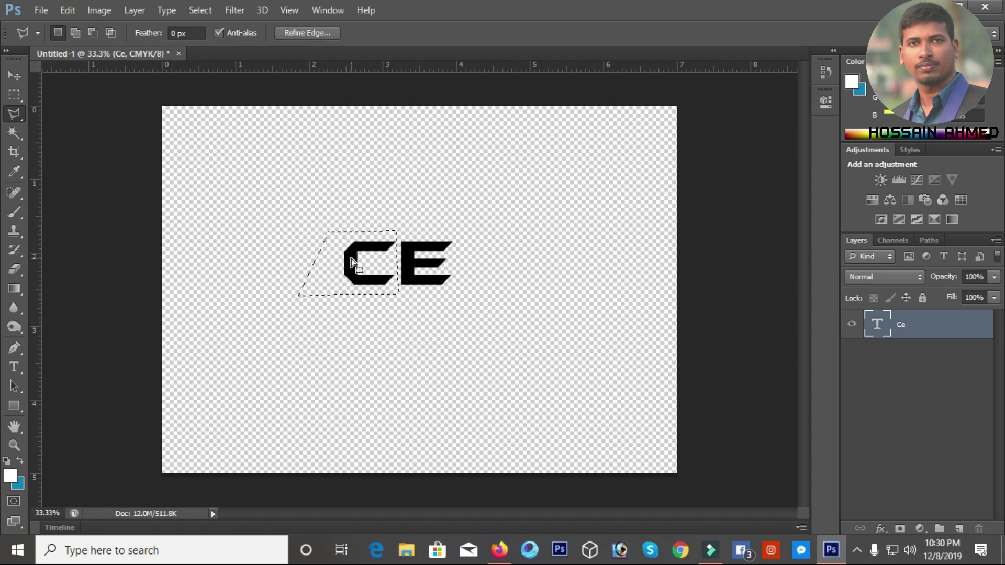
right_click(353, 226)
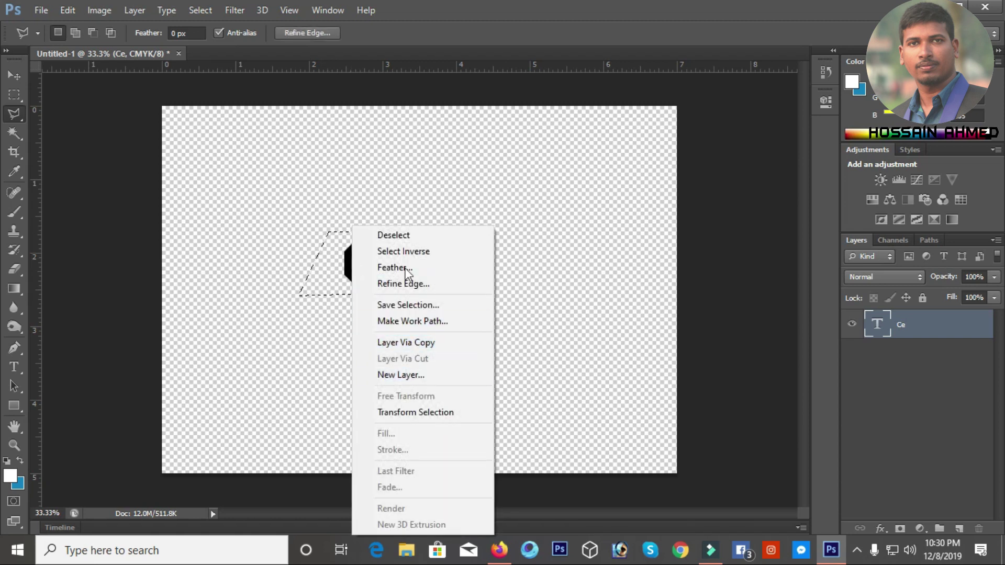
left_click(480, 8)
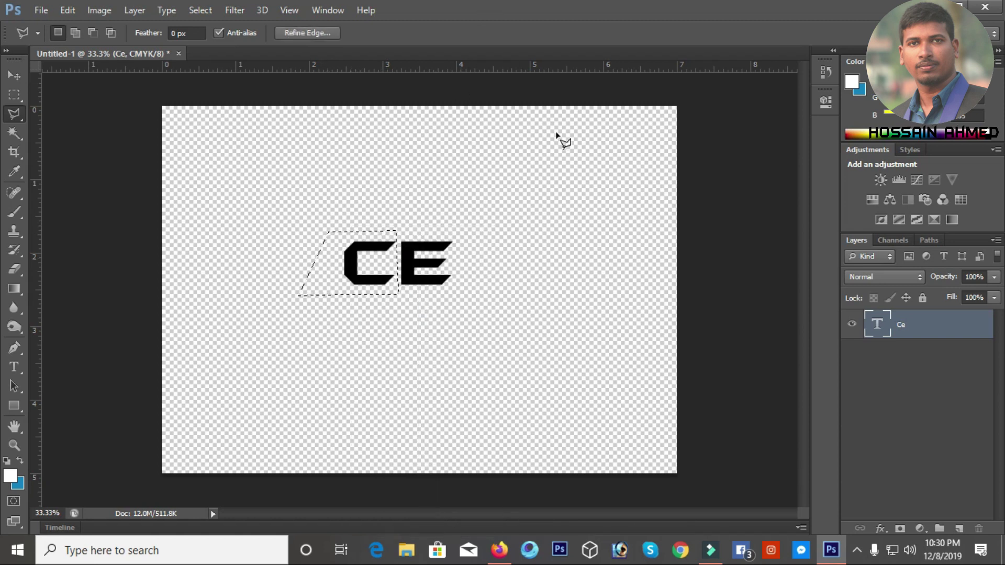
right_click(352, 253)
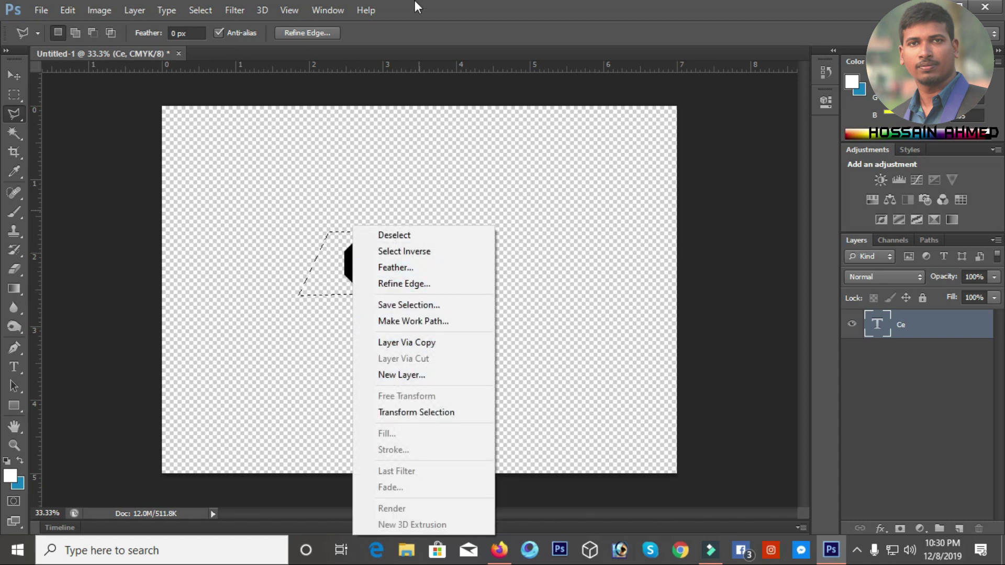
left_click(451, 7)
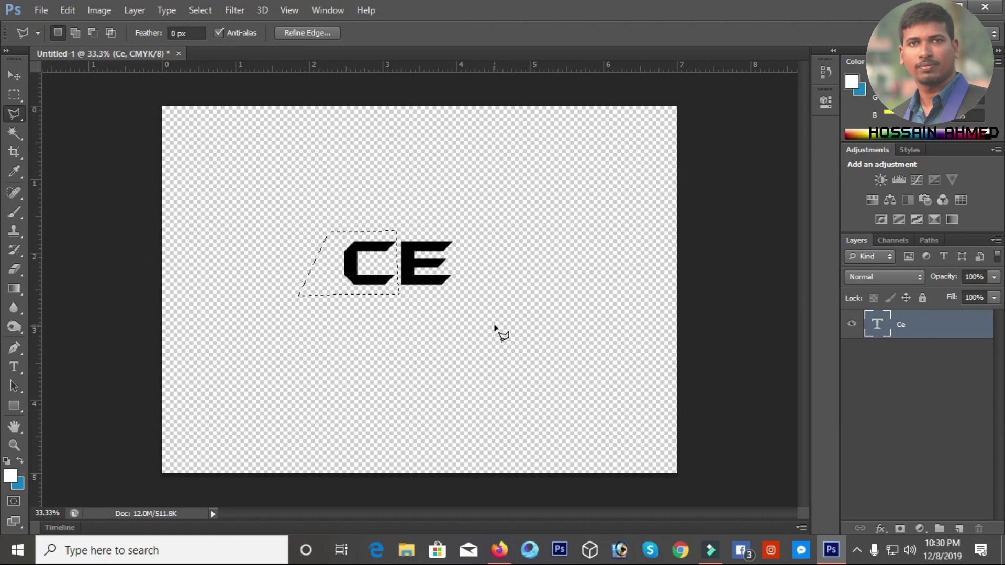
Rasterize the CE type layer and cut the selected C onto a new layer.
right_click(918, 320)
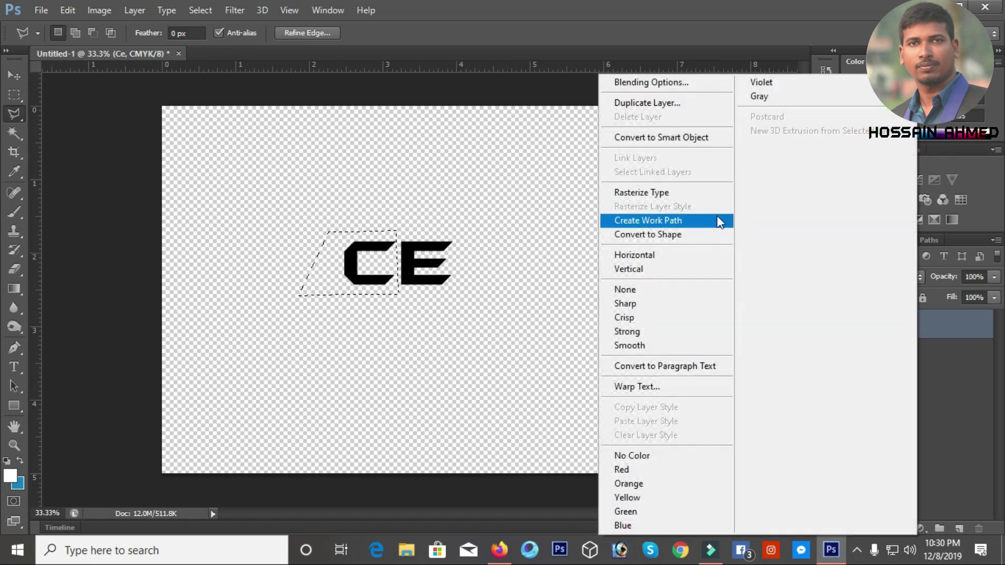
left_click(659, 192)
right_click(351, 265)
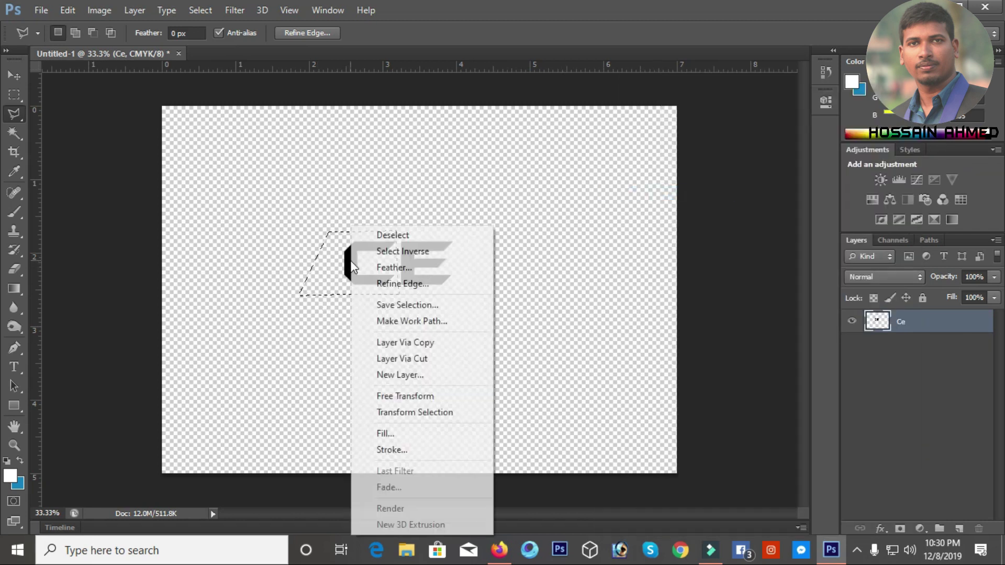
left_click(413, 359)
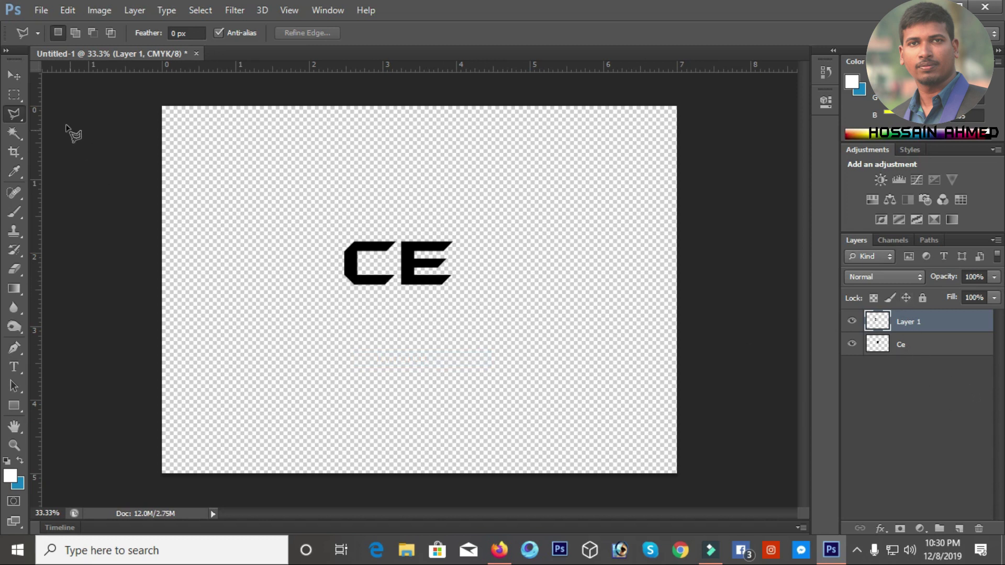
Rename the split-off layer C and the text layer E, leaving C selected.
left_click(5, 76)
double_click(906, 347)
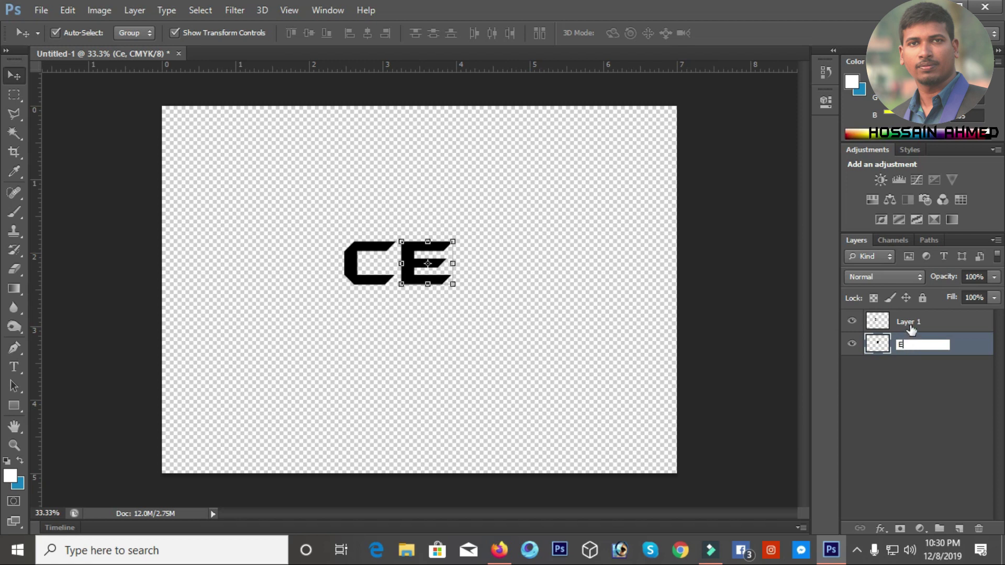
double_click(908, 322)
type("C")
left_click(922, 414)
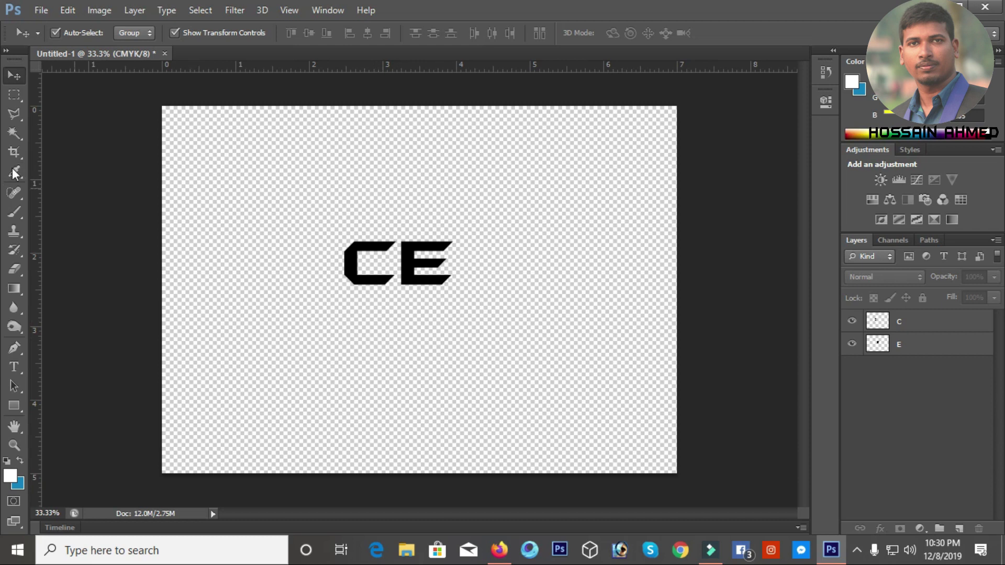
left_click(924, 321)
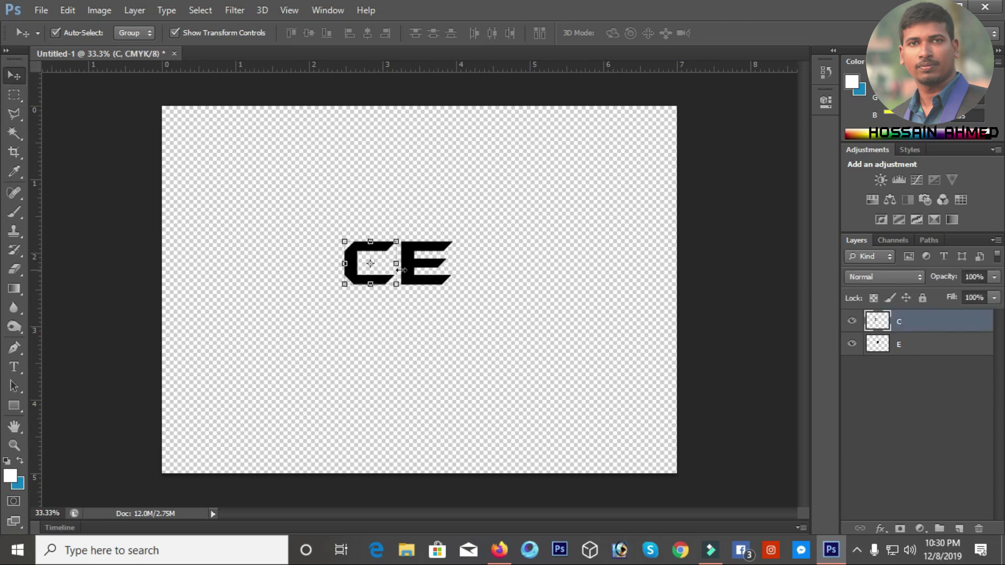
Nudge the C slightly left, away from the E, and zoom in on the letters.
left_click_drag(360, 278, 340, 281)
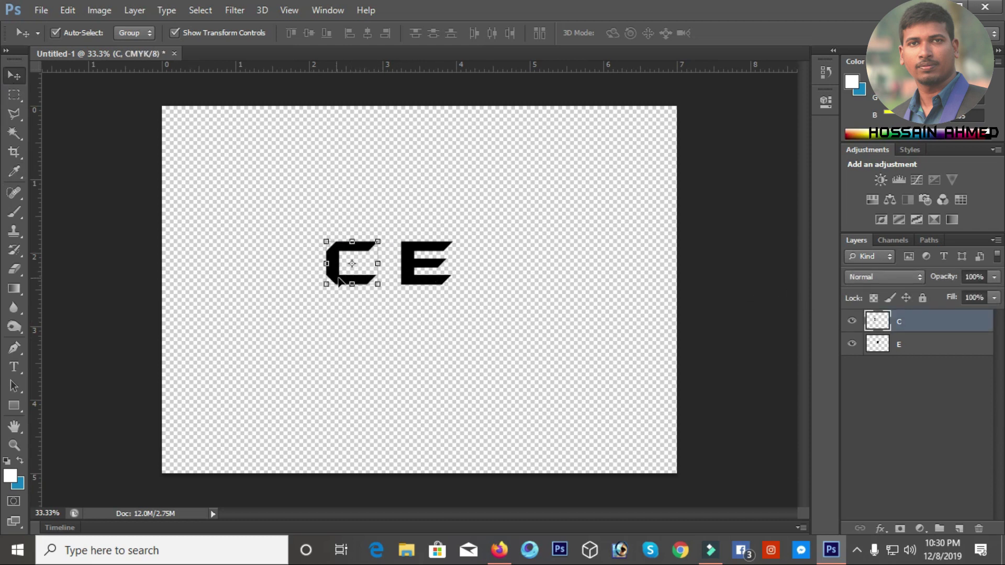
left_click(343, 329, "ctrl")
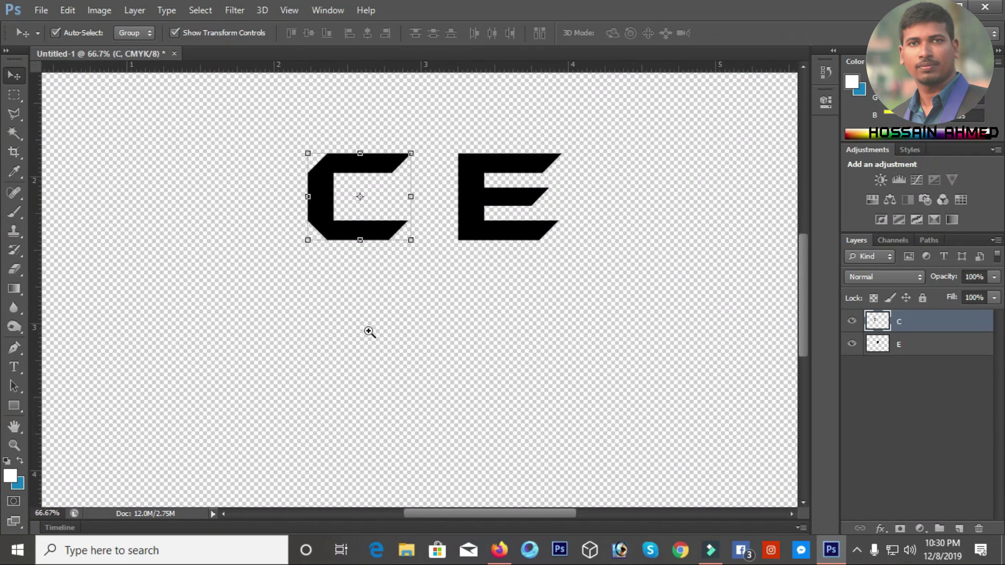
scroll(157, 303, "up", 6)
scroll(36, 345, "up", 2)
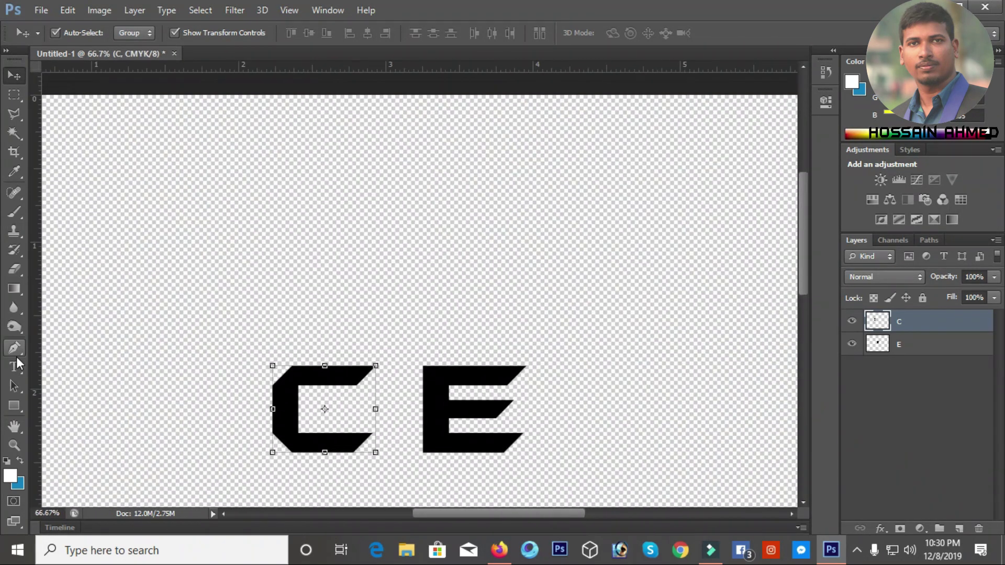
left_click(14, 348)
Delete a slanted wedge from the C's right end, then zoom back out.
left_click(15, 114)
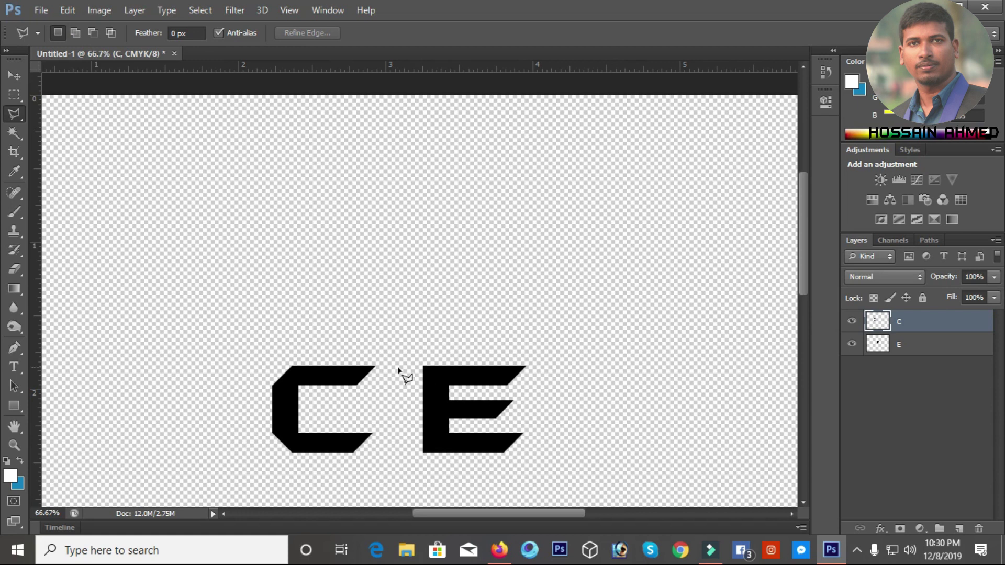
left_click(341, 352)
left_click(316, 472)
left_click(404, 475)
left_click(419, 314)
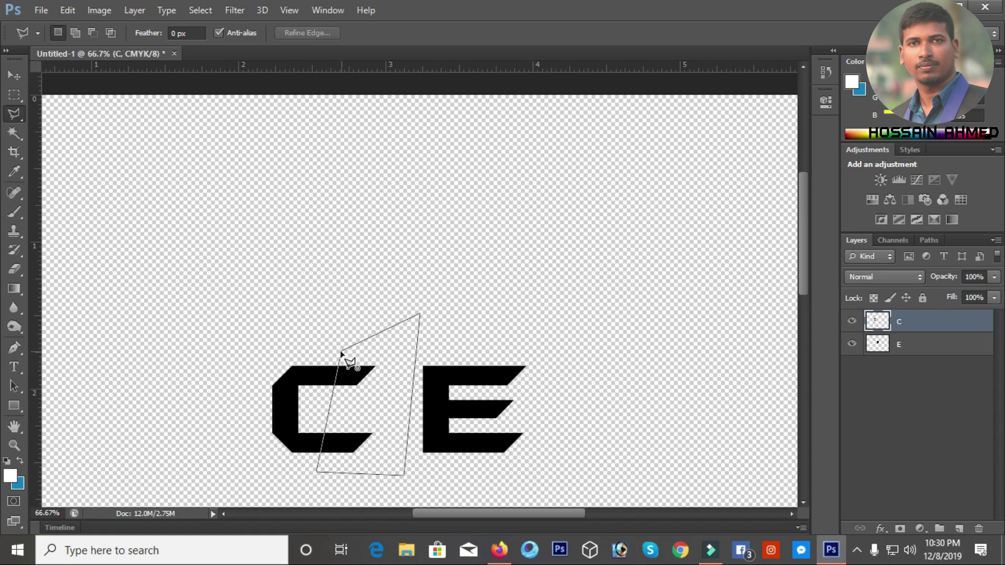
left_click(341, 352)
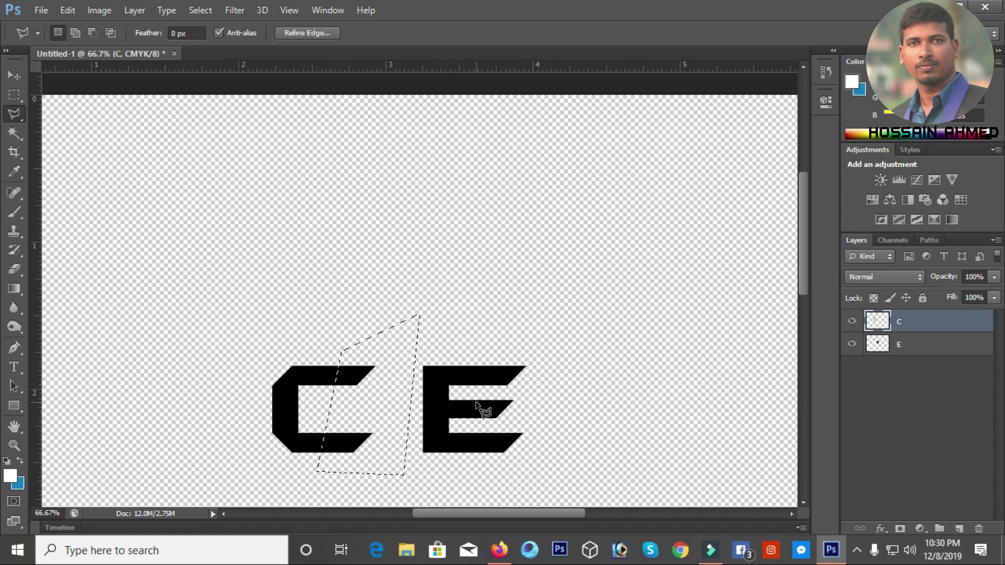
key("Delete")
left_click(312, 213)
key("super")
key("Escape")
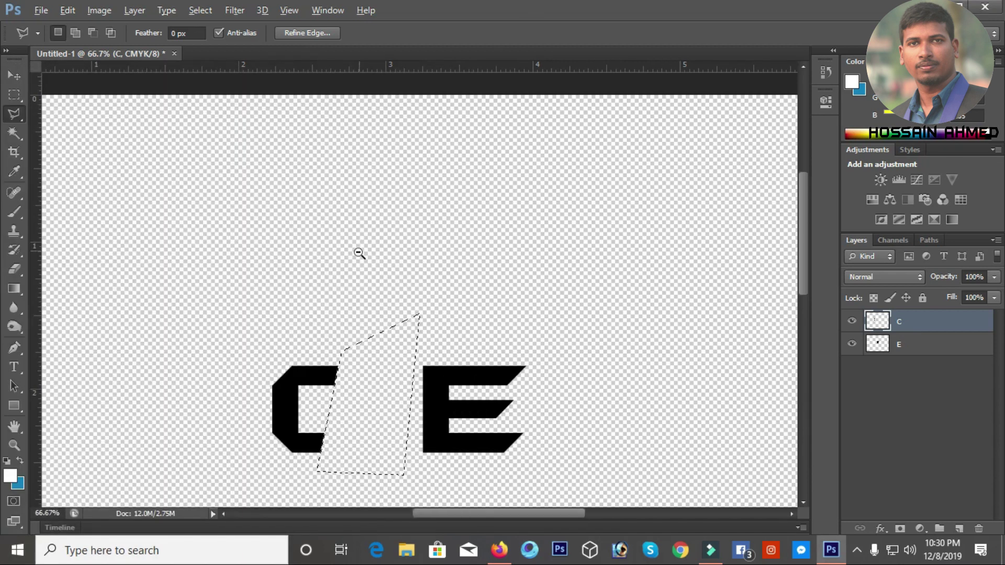
key("ctrl+minus")
left_click(14, 133)
Slide the E against the C and lower its opacity to reveal the overlap.
left_click(126, 116)
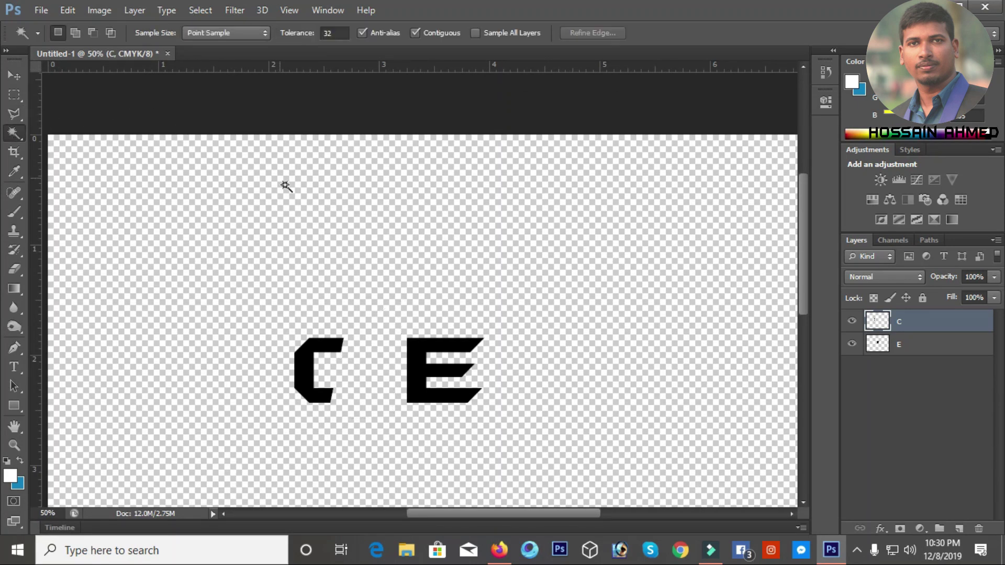
left_click(14, 75)
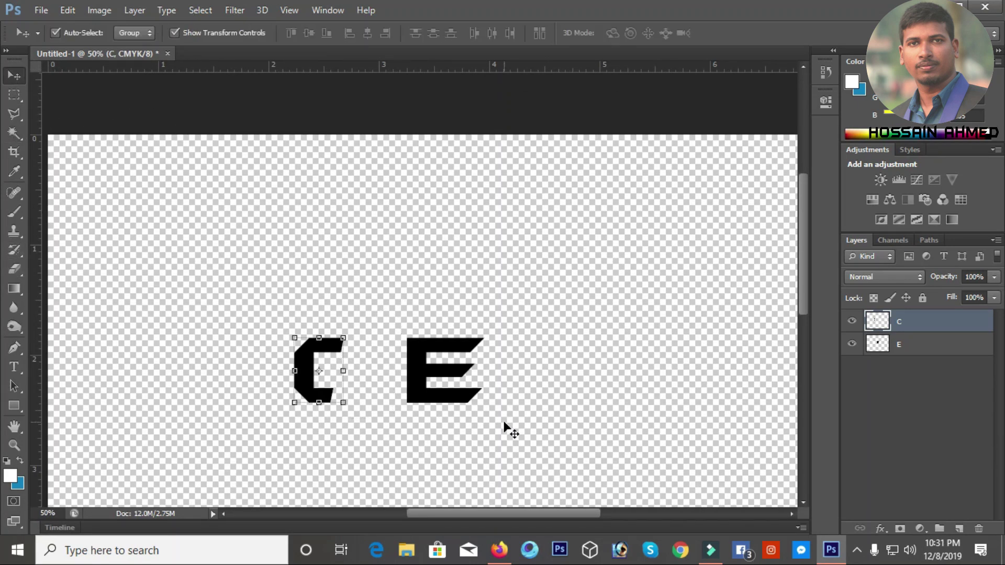
left_click_drag(419, 401, 406, 391)
left_click_drag(332, 388, 324, 388)
left_click(992, 278)
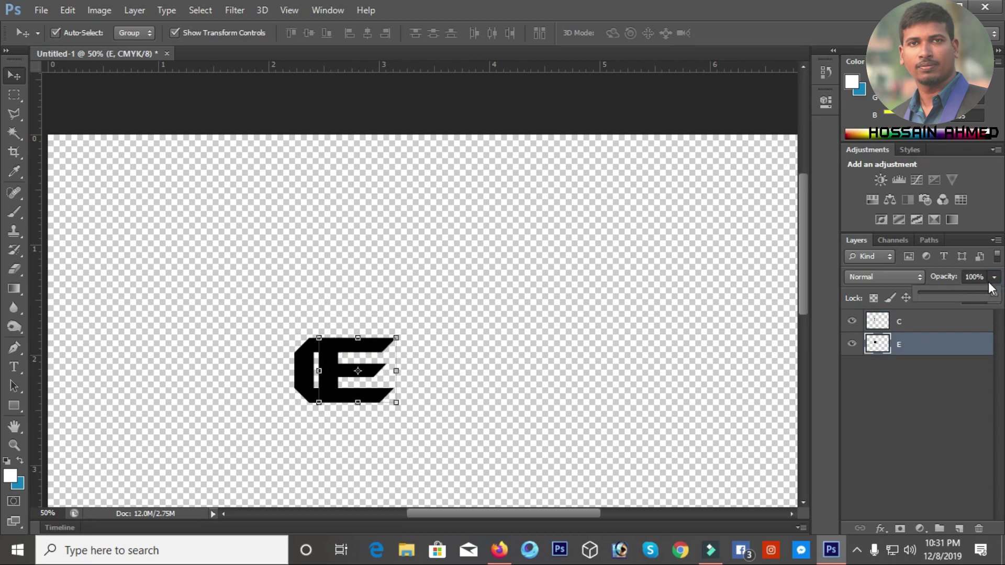
left_click(955, 294)
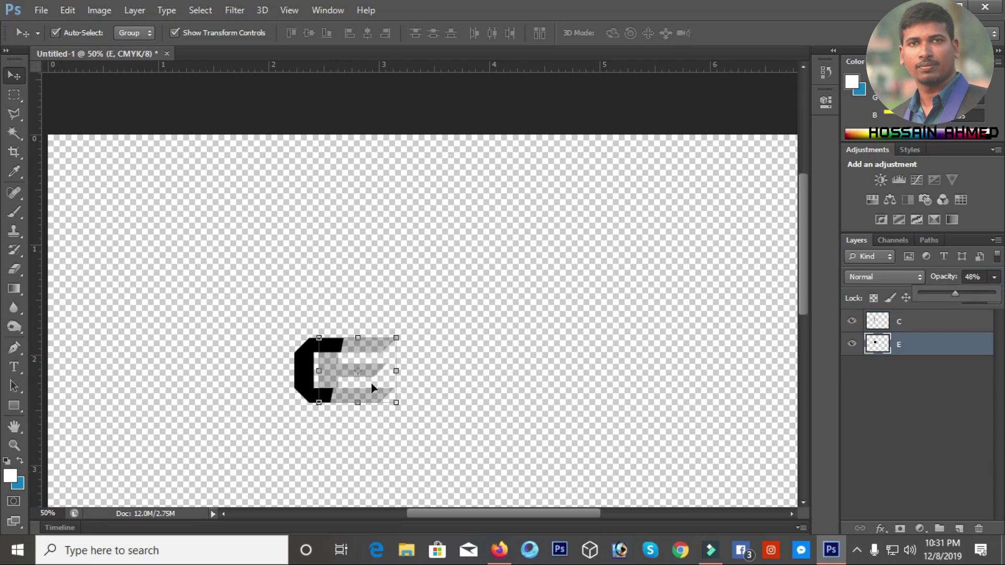
left_click(492, 11)
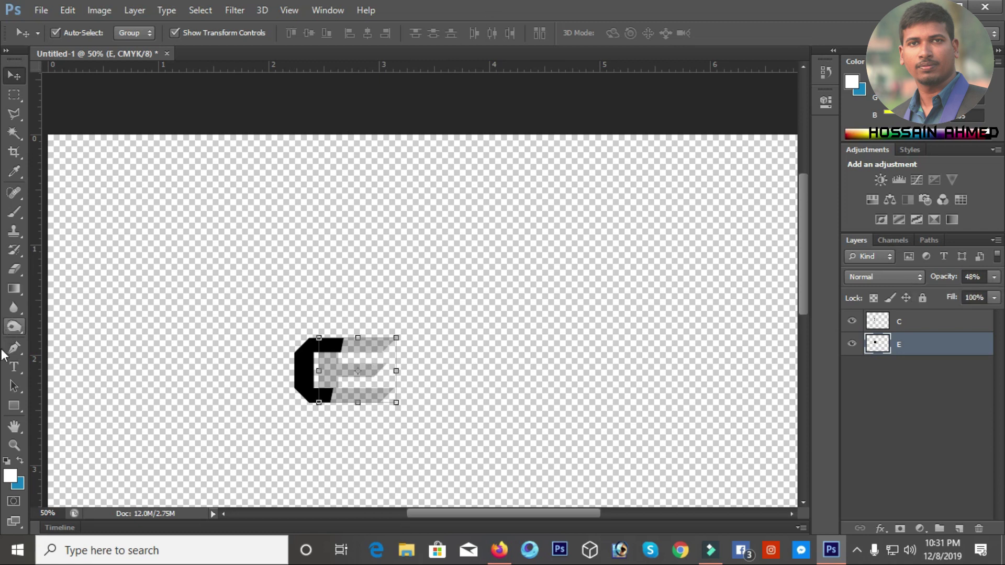
Trim the E where it overlaps the C's cut edge and restore 100% opacity.
left_click(14, 113)
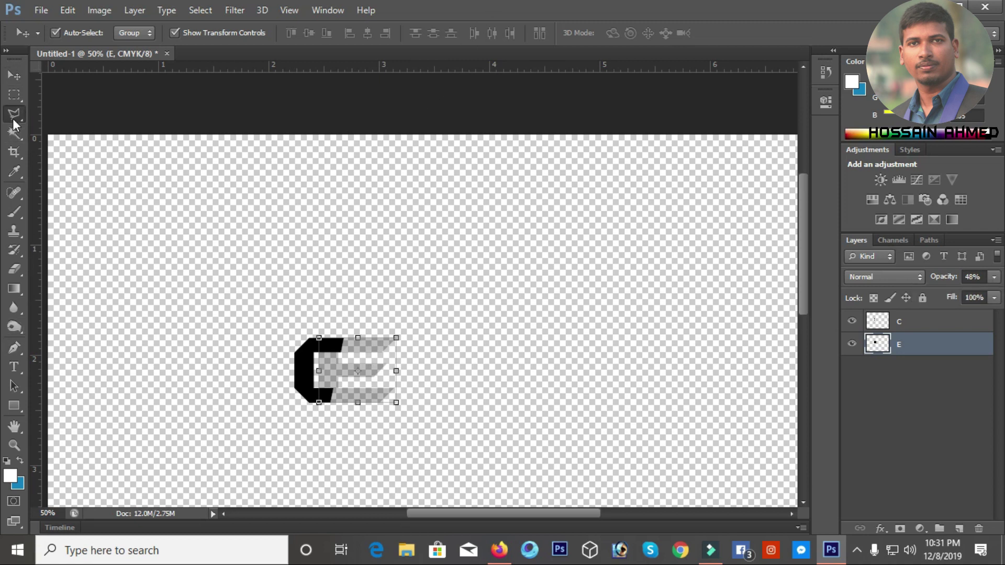
left_click(345, 338)
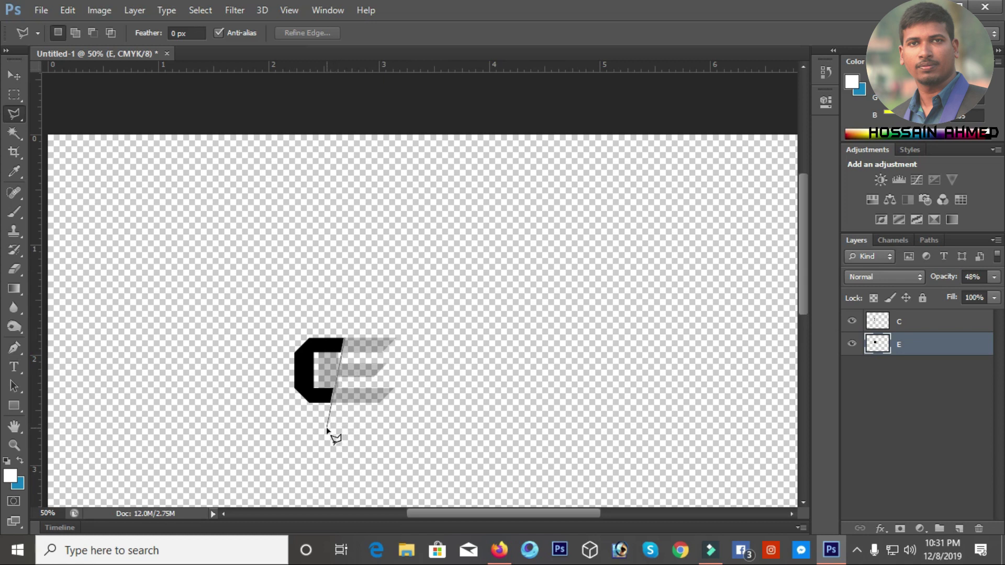
left_click(326, 427)
left_click(246, 422)
left_click(253, 295)
left_click(372, 275)
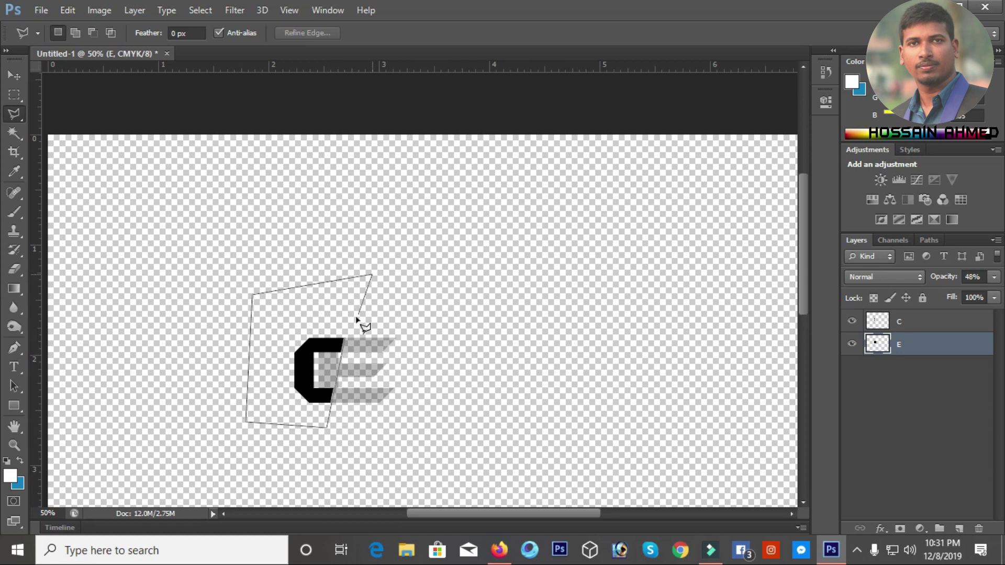
left_click(346, 339)
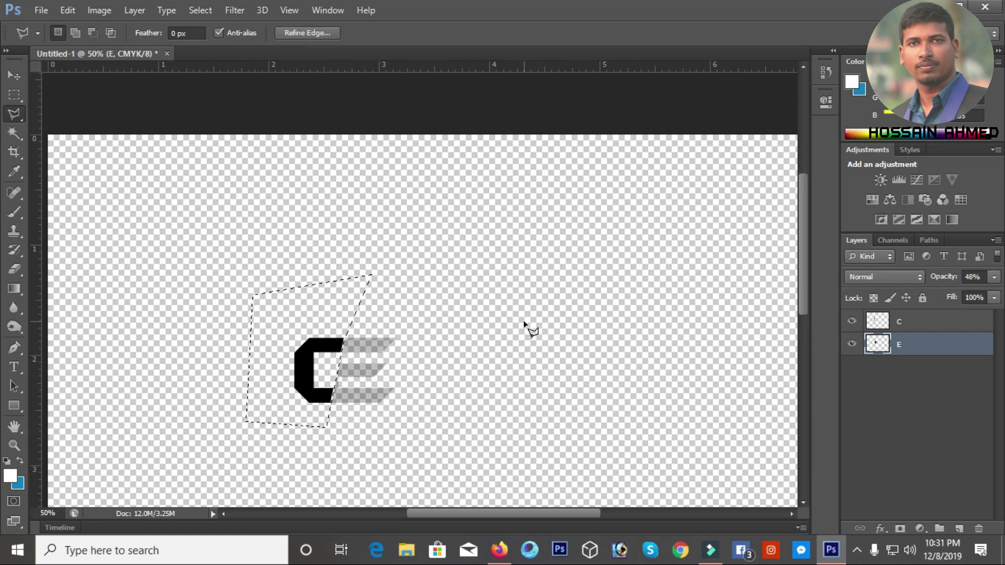
left_click(994, 277)
left_click_drag(958, 294, 999, 298)
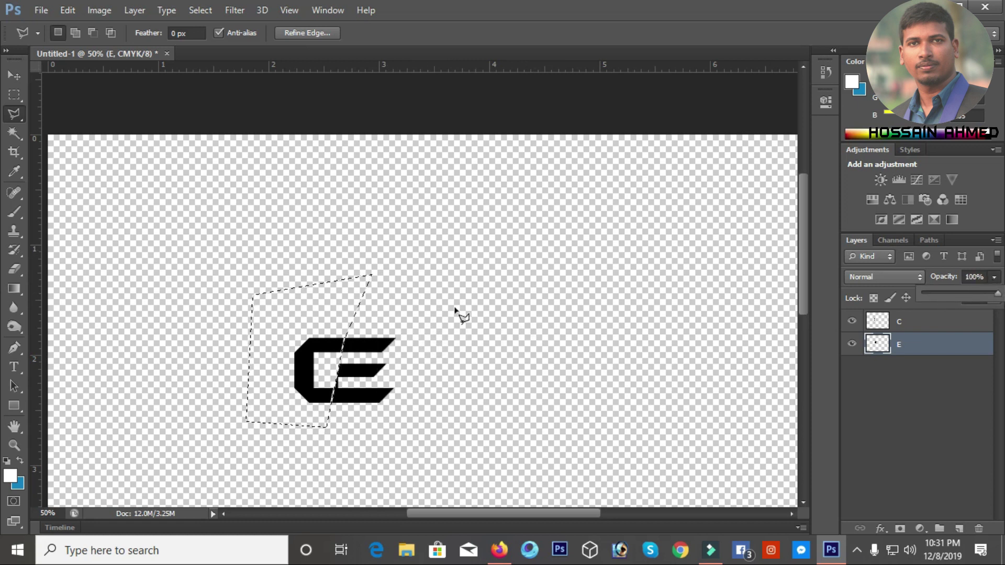
left_click(14, 133)
left_click(131, 105)
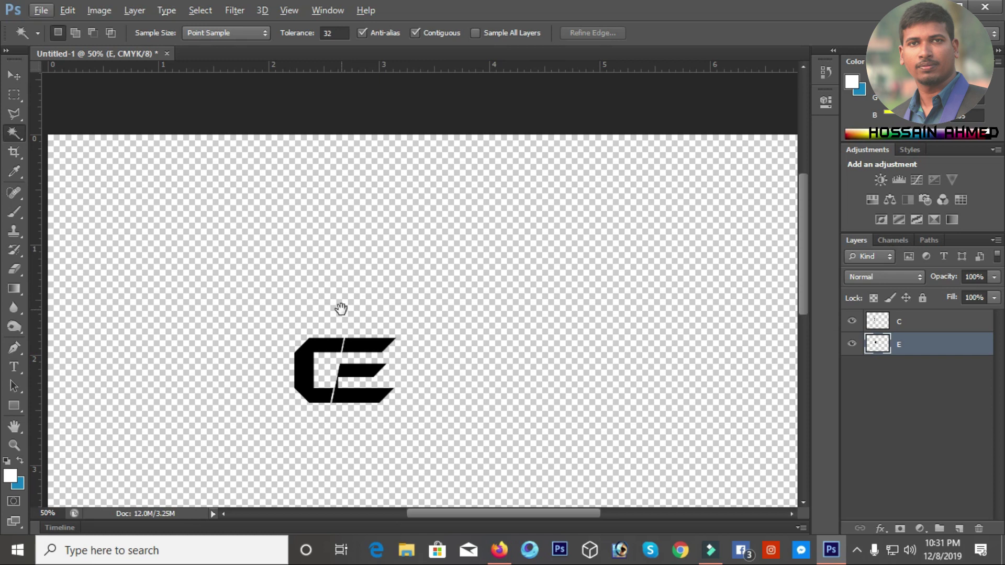
Zoom out and nudge the E slightly right so it sits flush beside the C.
scroll(341, 310, "down", 1)
scroll(341, 310, "down", 1)
key("v")
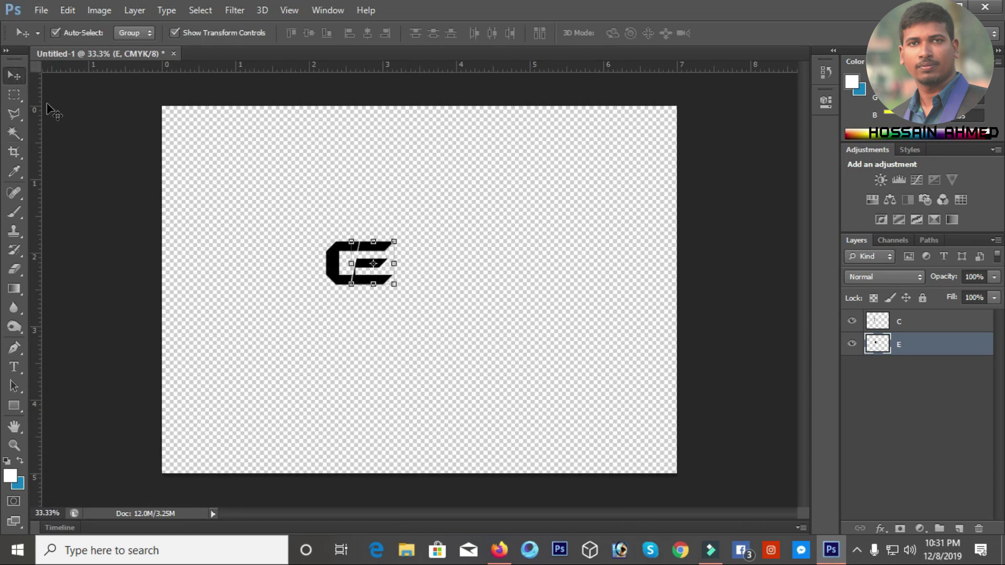
left_click_drag(345, 273, 349, 273)
left_click(403, 331)
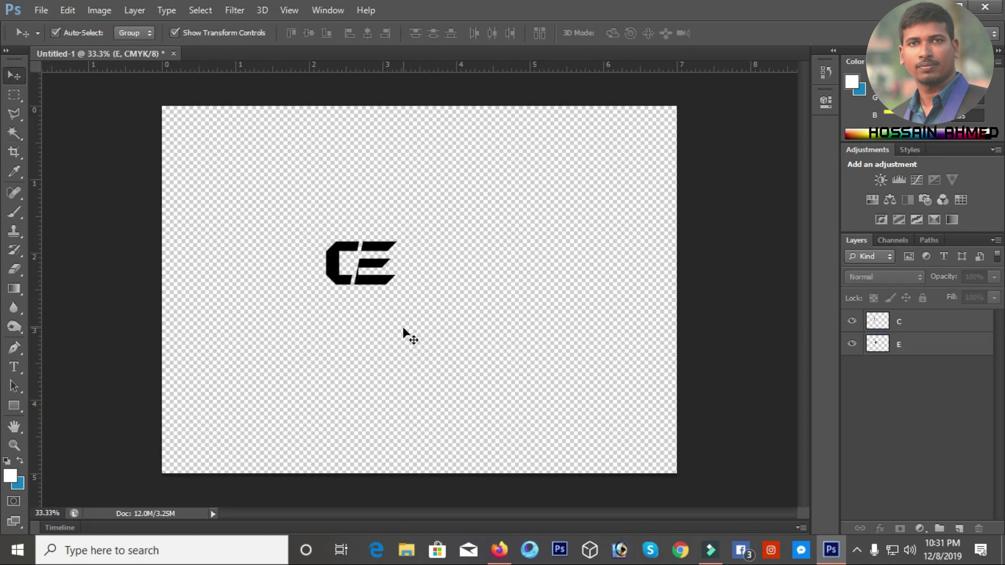
Draw an ellipse with the Ellipse Tool around the CE monogram.
left_click(12, 404)
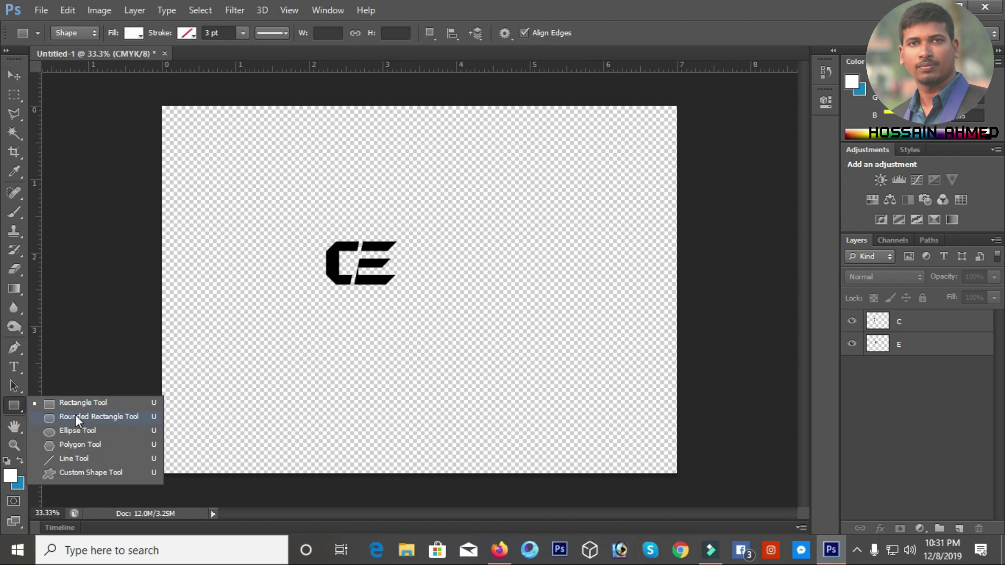
left_click(76, 431)
mouse_move(305, 223)
left_mouse_down()
mouse_move(404, 316)
mouse_move(389, 278)
left_mouse_up()
key("v")
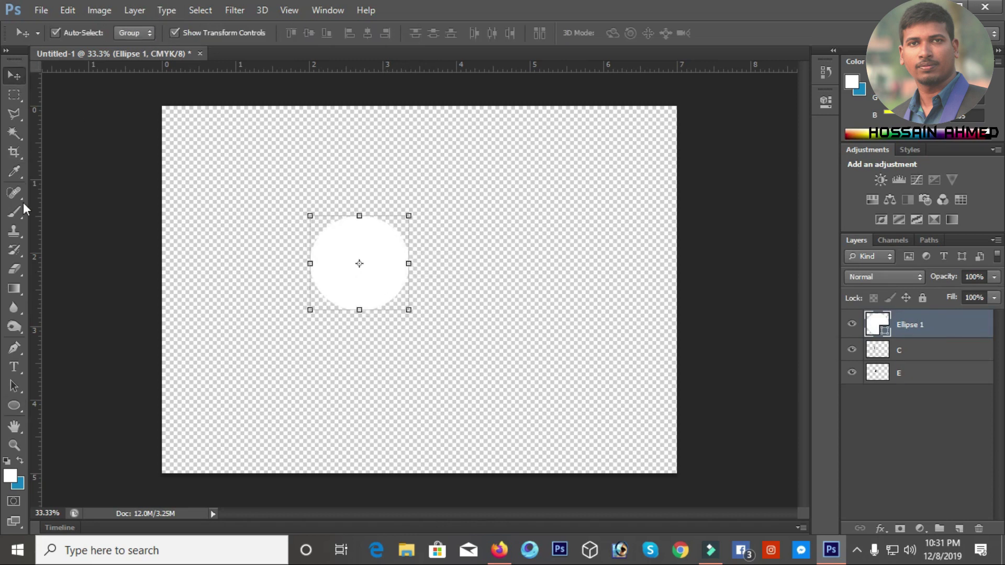
Give the circle no fill and a black 3.69 pt stroke.
left_click(14, 406)
left_click(132, 33)
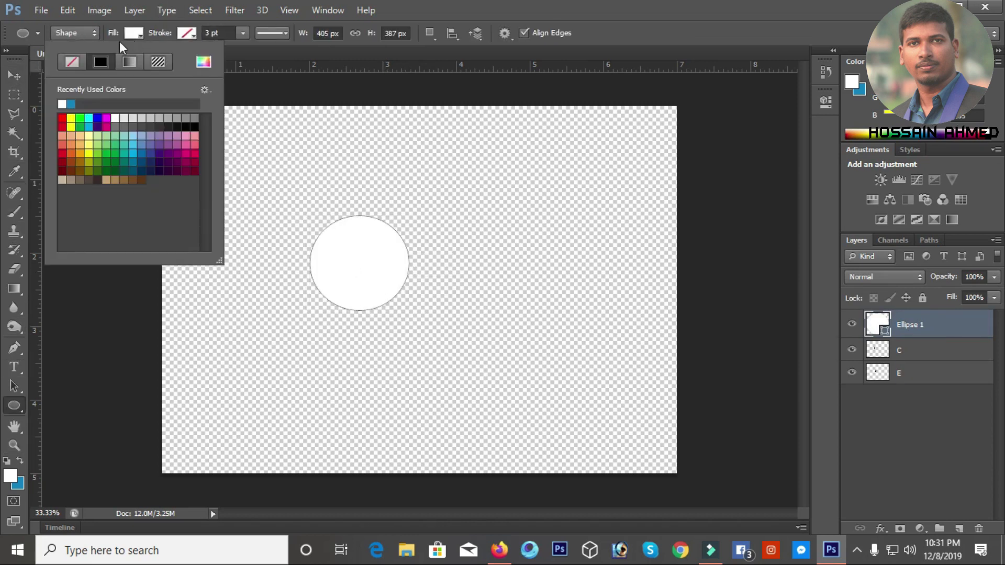
left_click(62, 63)
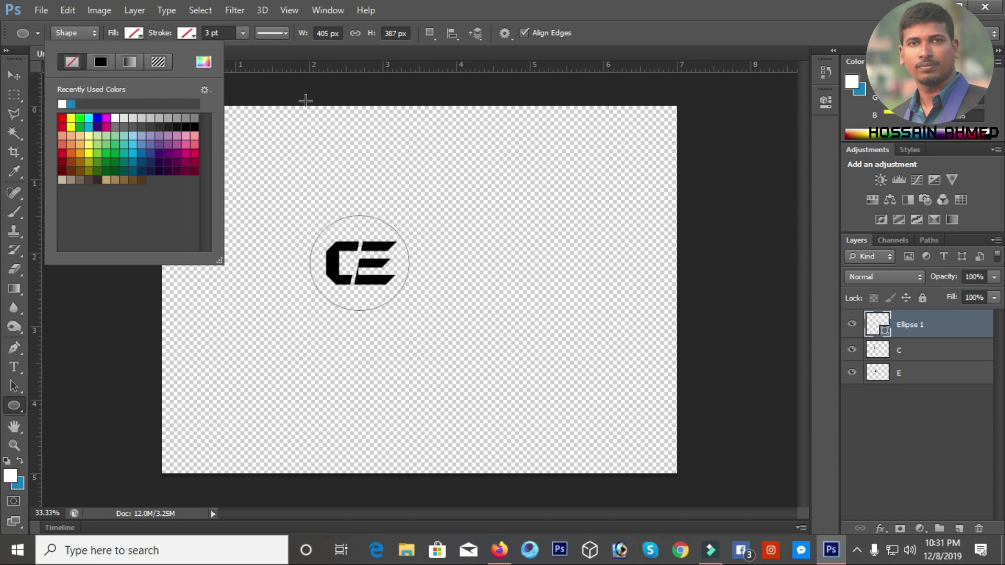
left_click(243, 33)
left_click(242, 33)
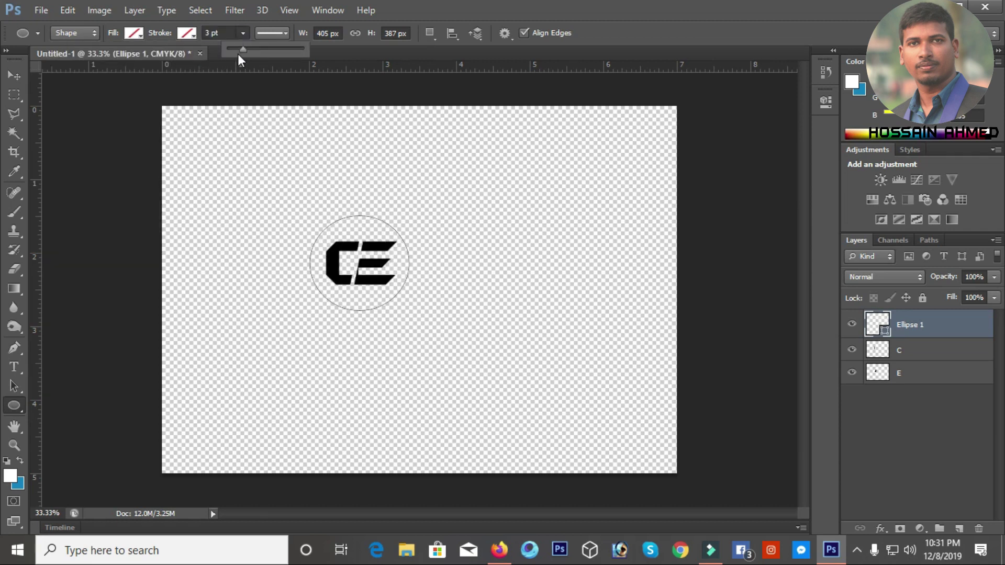
left_click_drag(238, 51, 239, 50)
left_click_drag(241, 49, 243, 49)
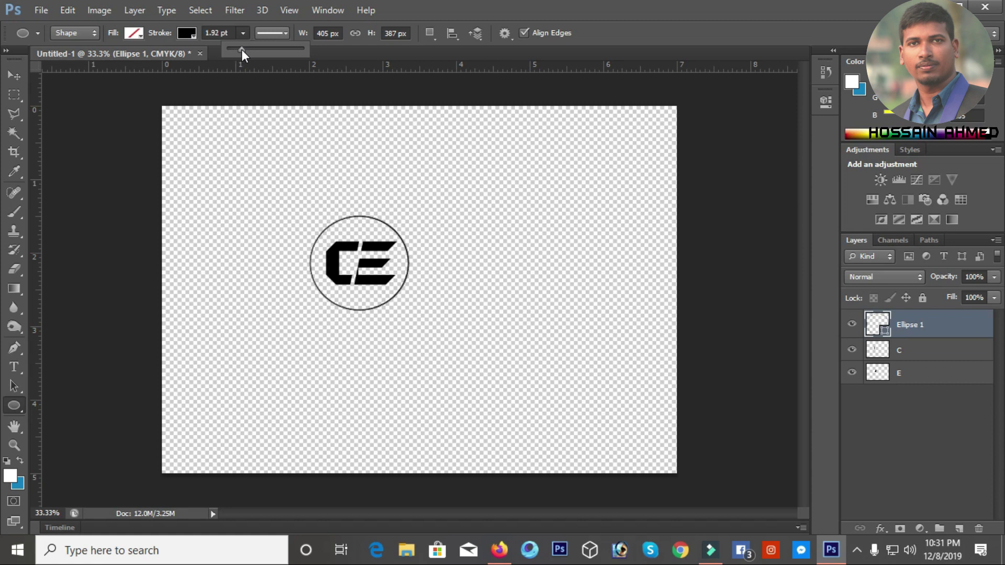
left_click(636, 7)
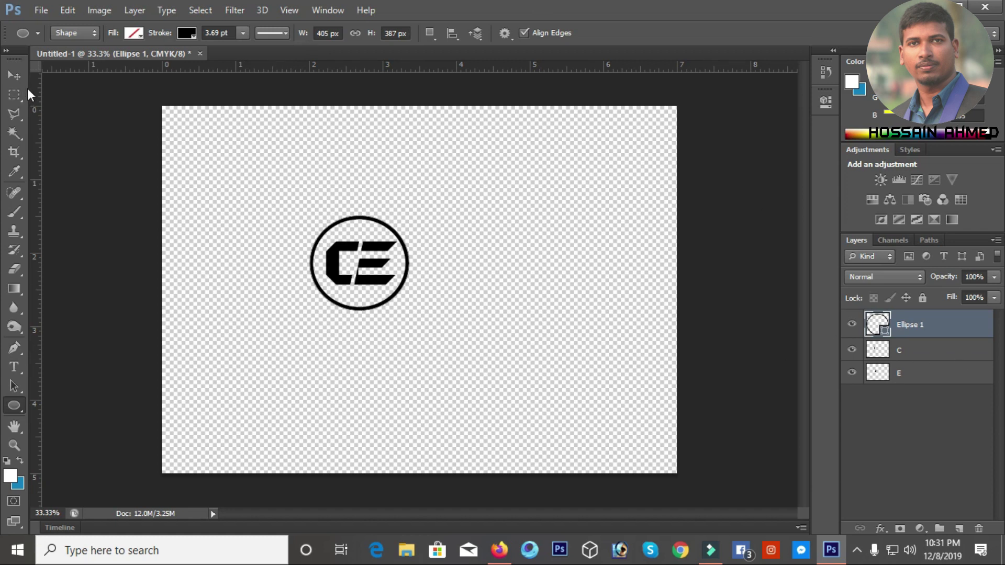
left_click(15, 75)
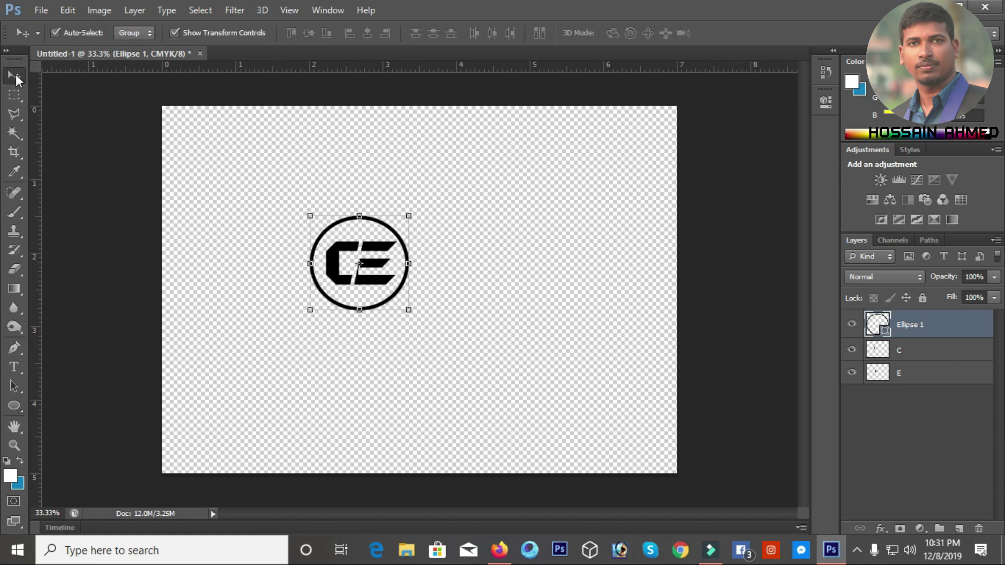
Group Ellipse 1 with the C and E layers into Group 1.
left_click(914, 374, "ctrl")
left_click(910, 348, "ctrl")
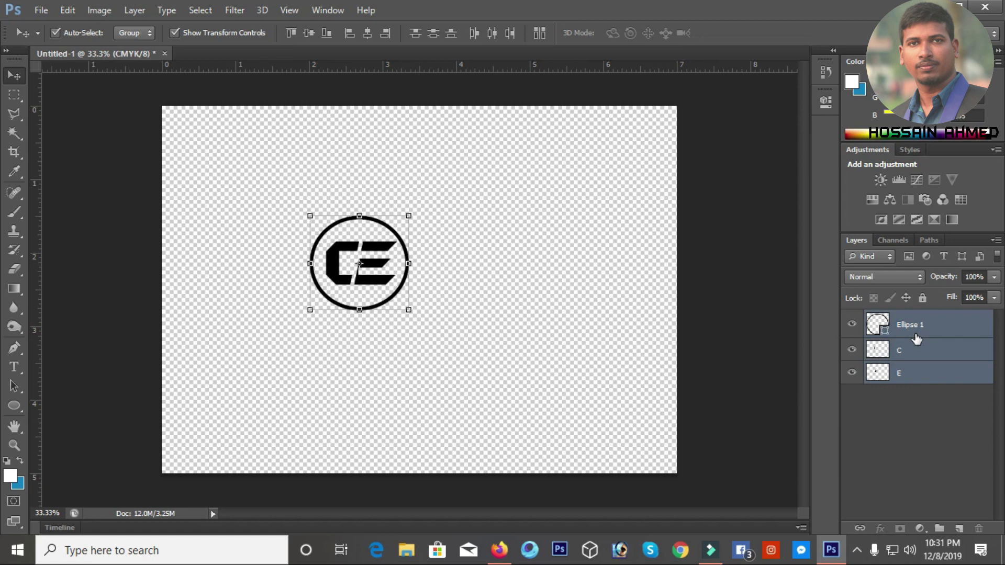
key("ctrl+g")
left_click(495, 322)
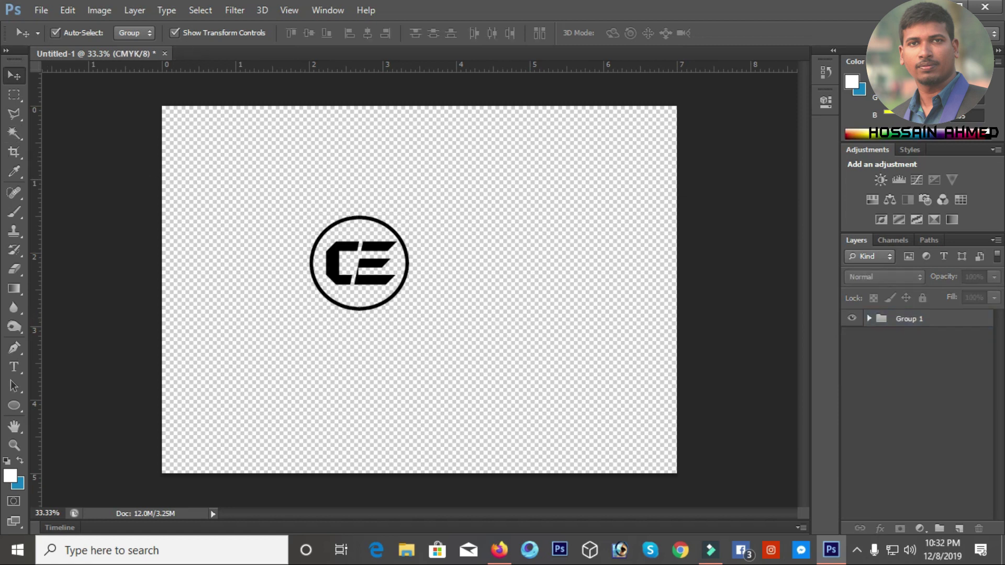
Preview the galaxy jpg on the desktop, then close the preview.
key("super+d")
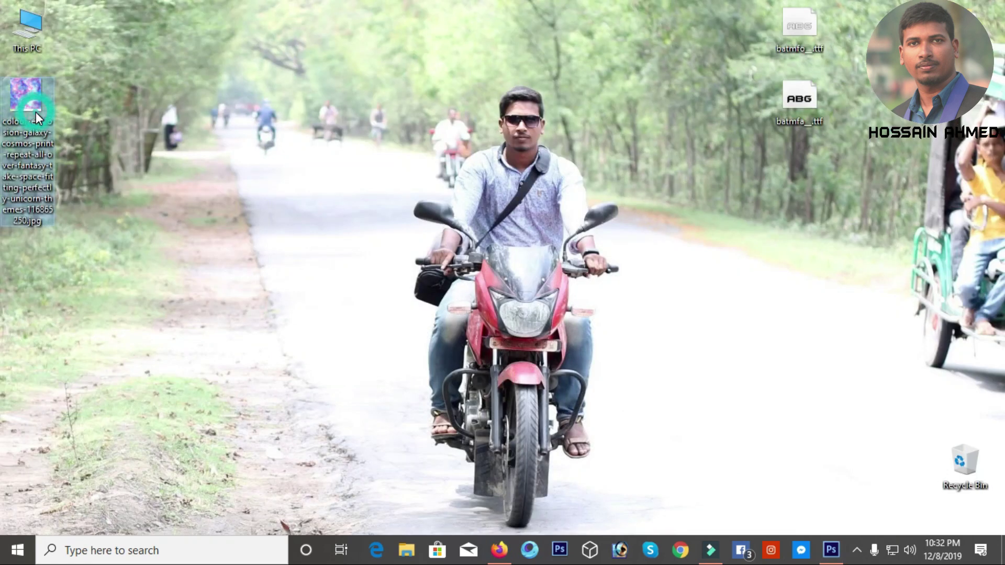
double_click(36, 112)
left_click(992, 7)
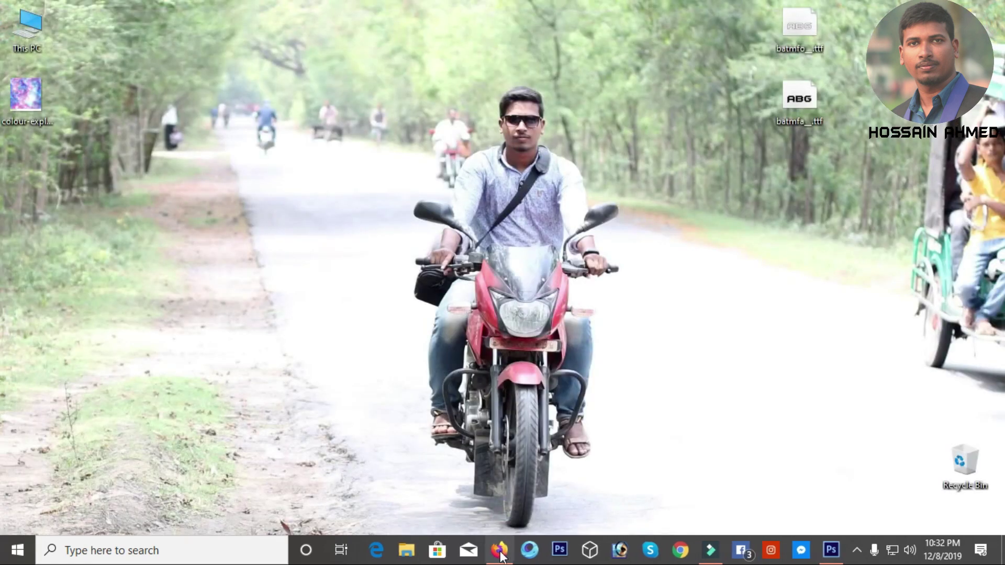
Open the galaxy jpg from the Desktop folder in Photoshop.
left_click(831, 550)
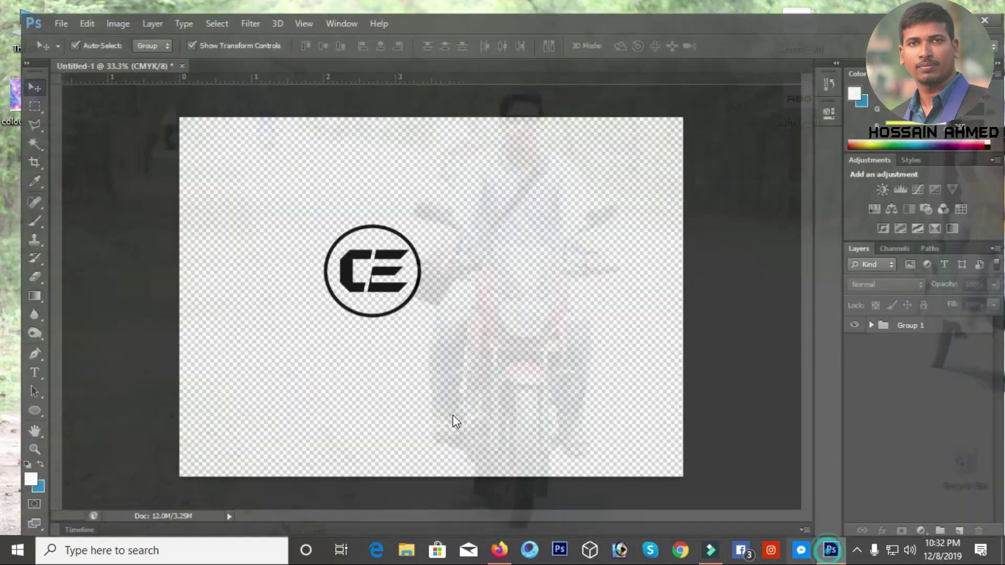
left_click(41, 11)
left_click(52, 41)
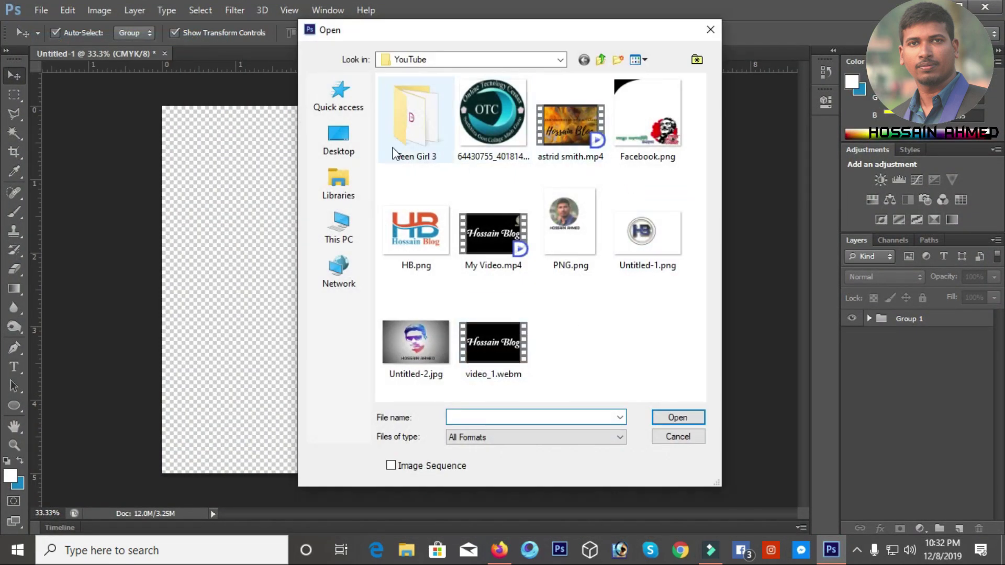
left_click(319, 138)
double_click(418, 252)
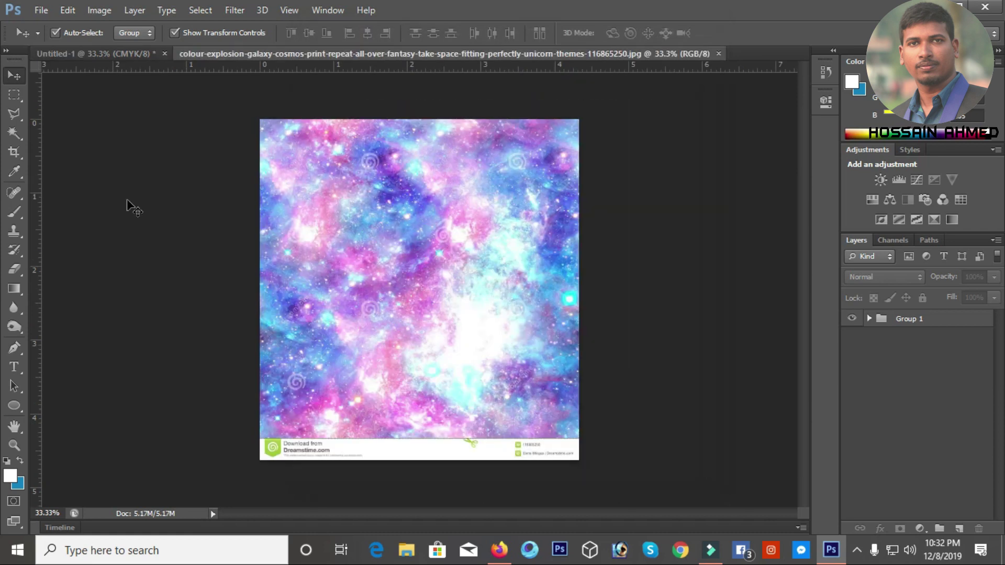
Move the galaxy image into Untitled-1 as Layer 1 and enlarge it over the logo.
left_click_drag(375, 227, 355, 260)
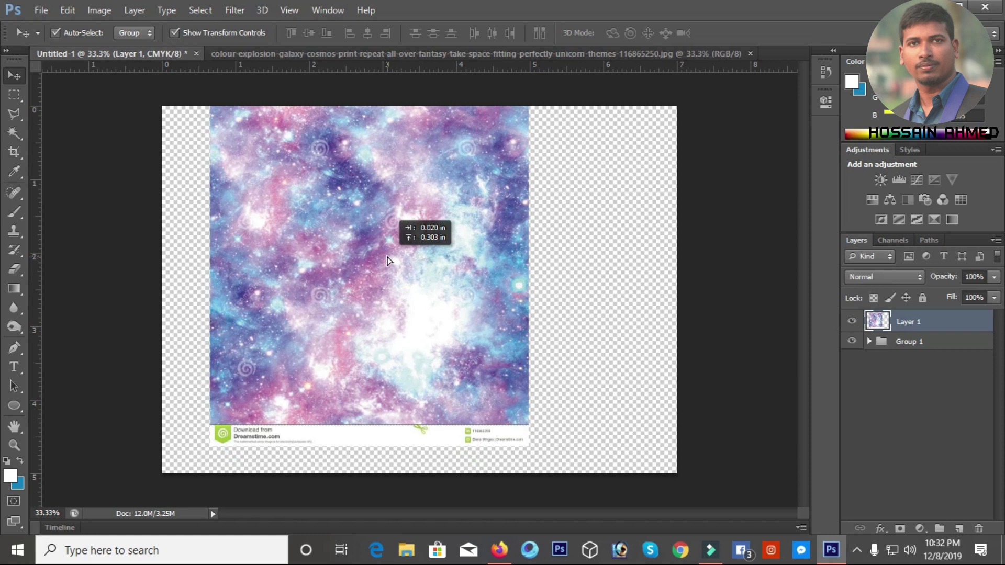
left_click_drag(384, 273, 387, 301)
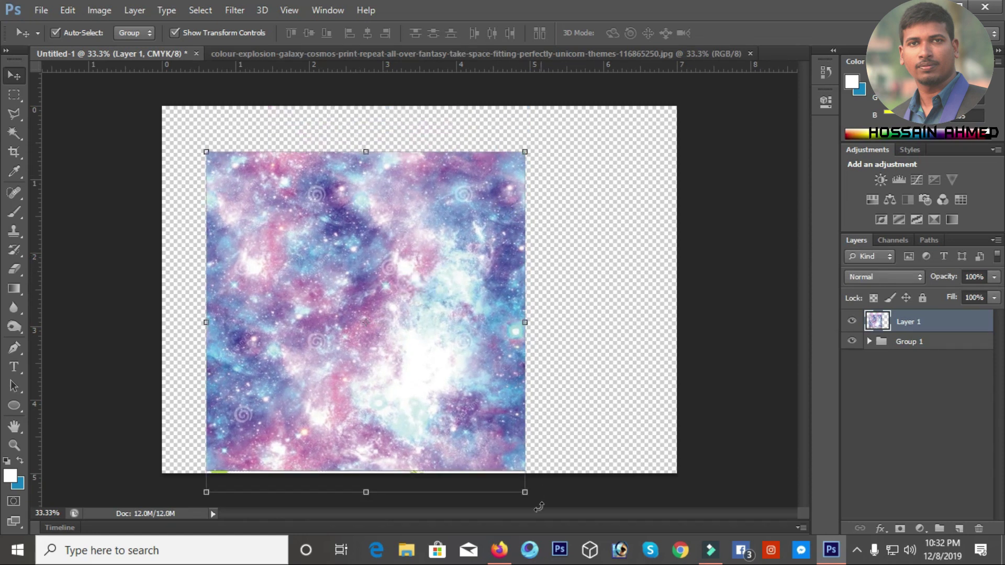
left_click_drag(524, 492, 559, 515)
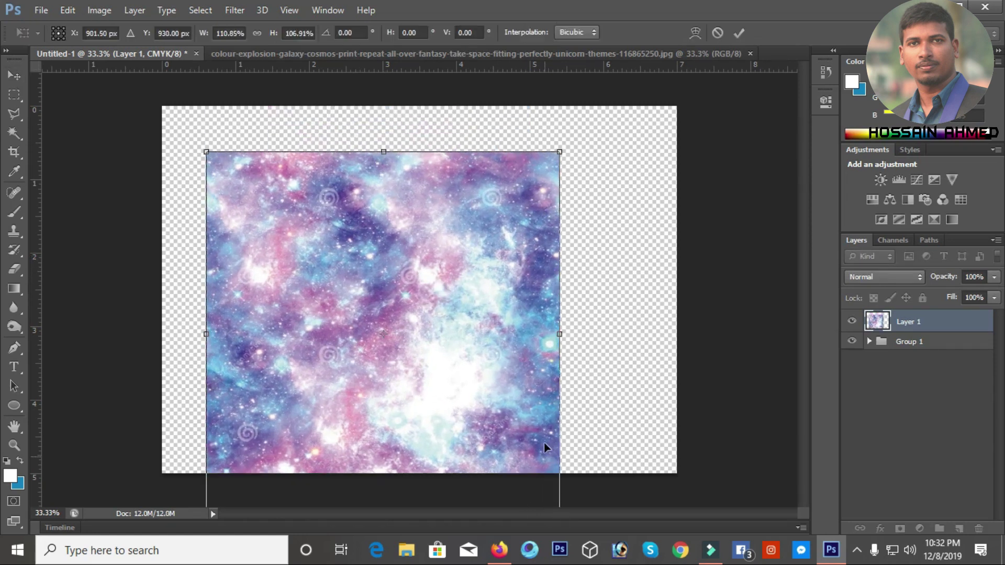
key("Return")
Make the galaxy Layer 1 a clipping mask on the logo group.
right_click(913, 323)
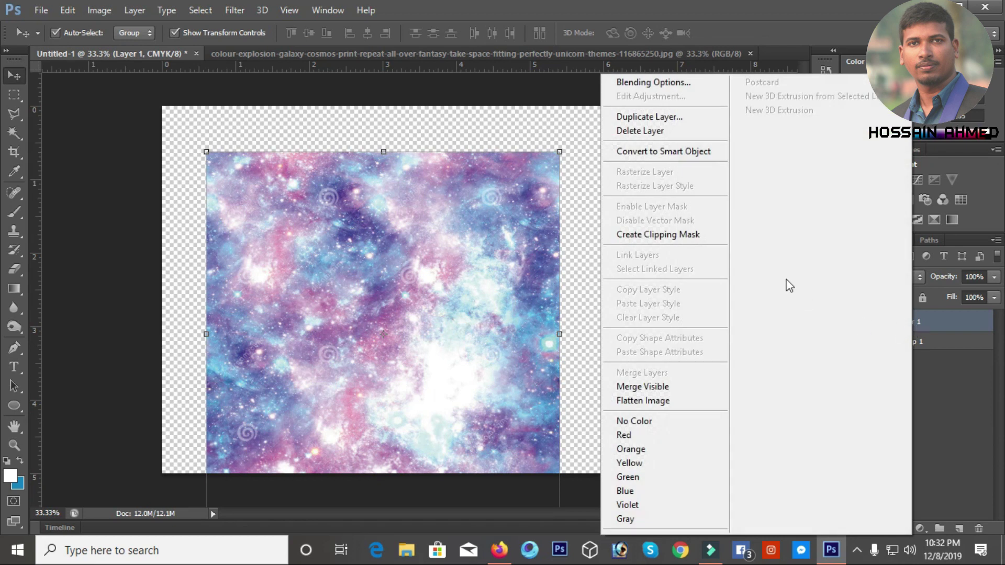
left_click(660, 234)
left_click(505, 275)
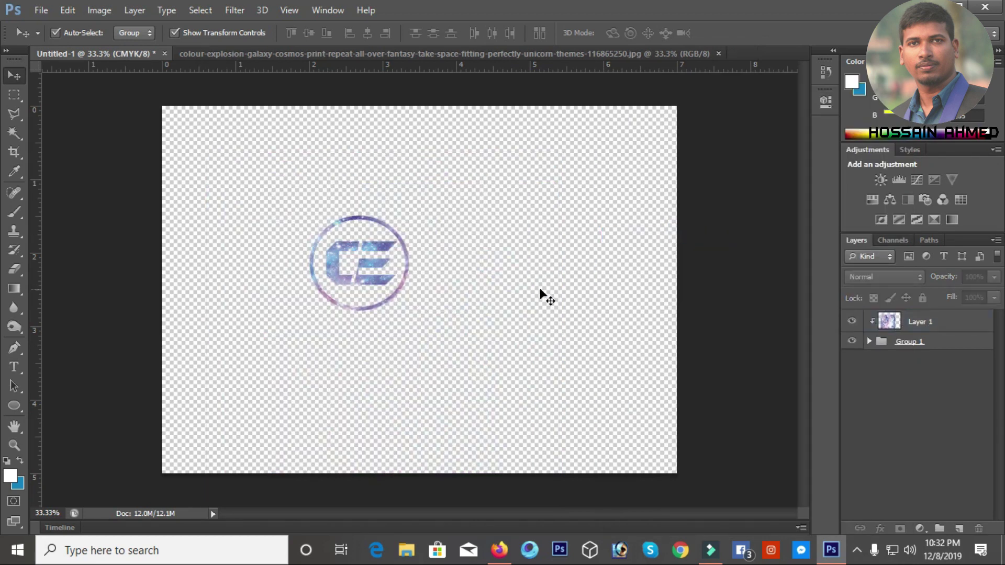
Group Layer 1 with Group 1 into Group 2 and shift it up and right.
left_click(369, 264)
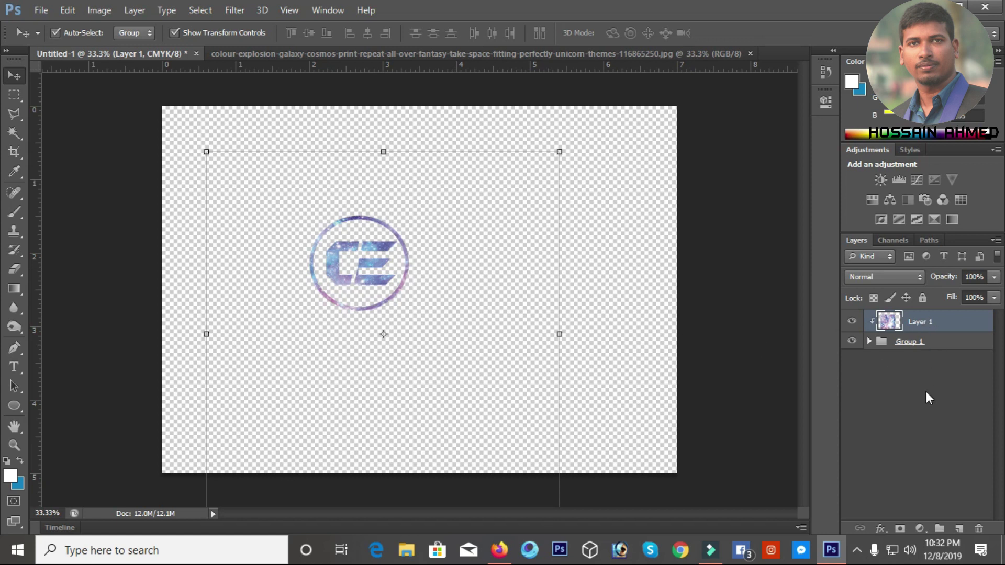
left_click(919, 342, "shift")
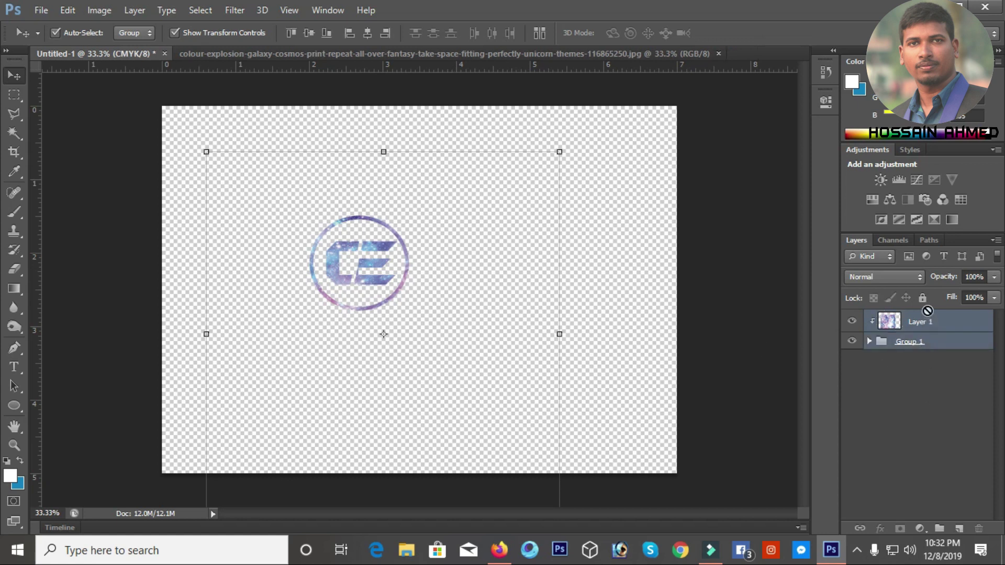
key("ctrl+g")
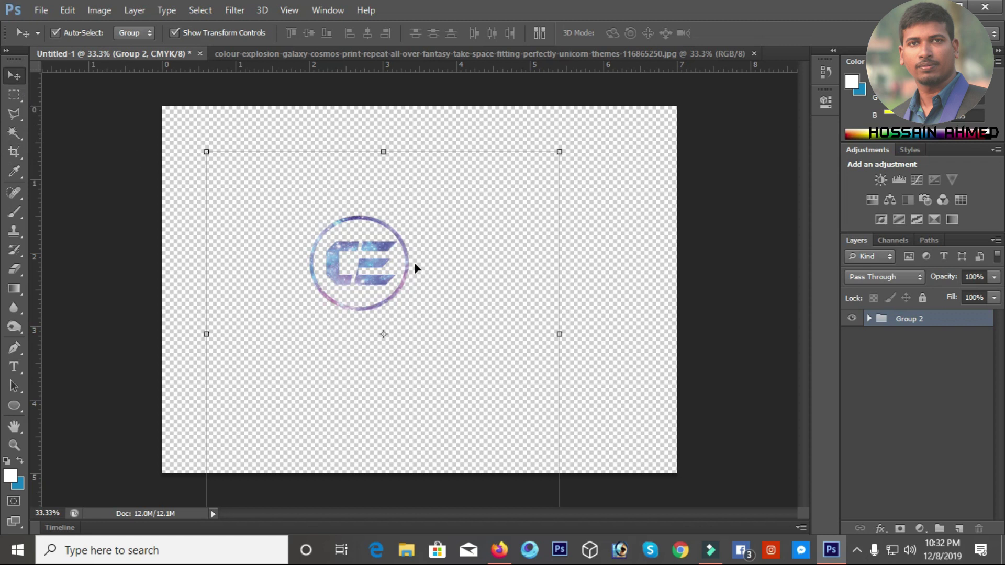
mouse_move(367, 255)
left_mouse_down()
mouse_move(403, 248)
mouse_move(392, 226)
left_mouse_up()
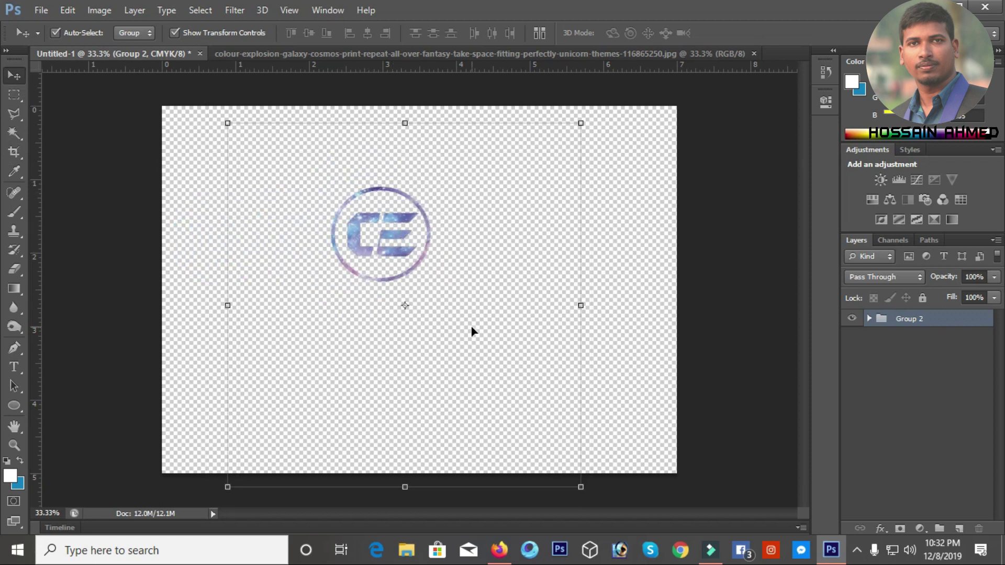
left_click(600, 363)
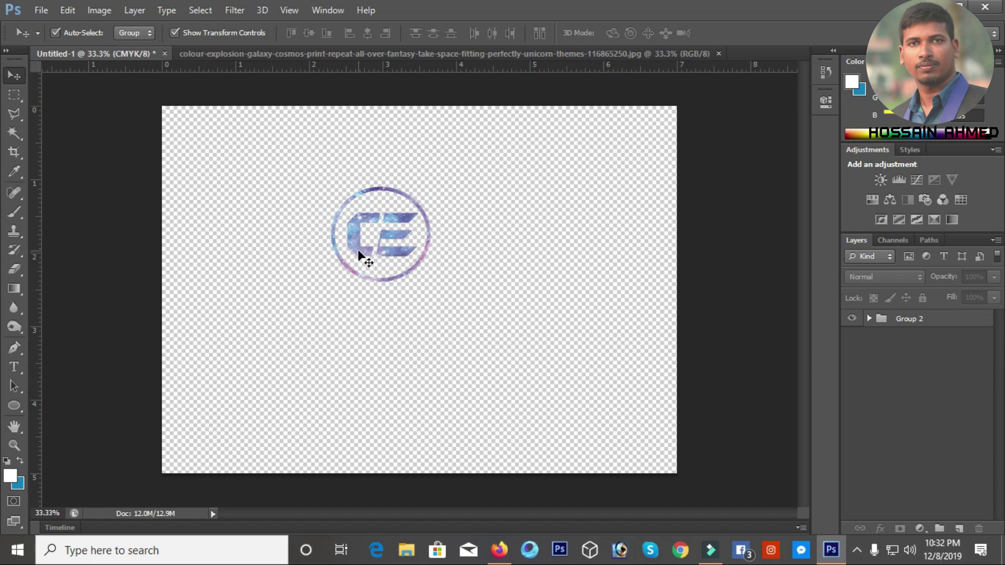
key("ctrl+n")
Create the new document with a White background.
left_click(474, 279)
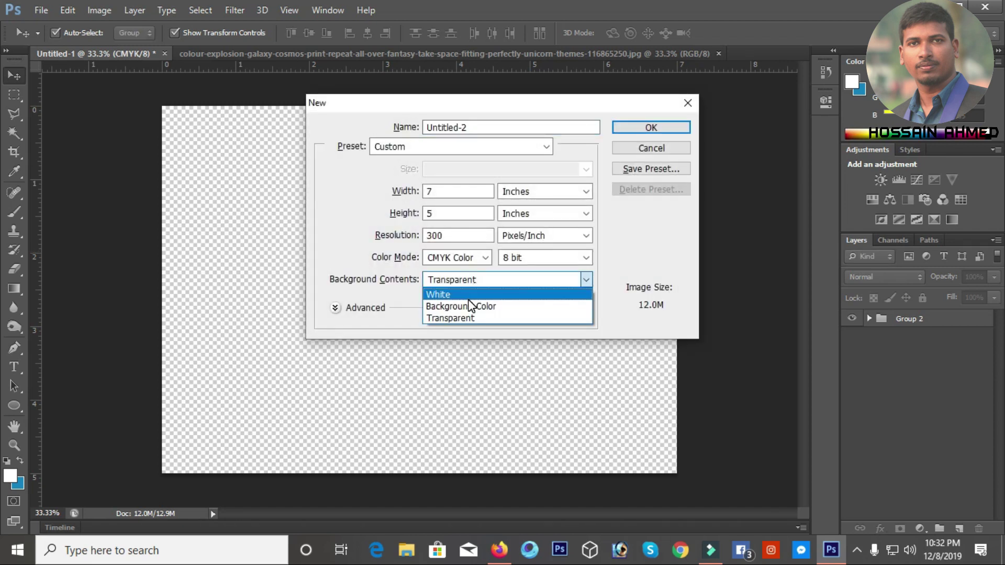
left_click(450, 294)
left_click(651, 128)
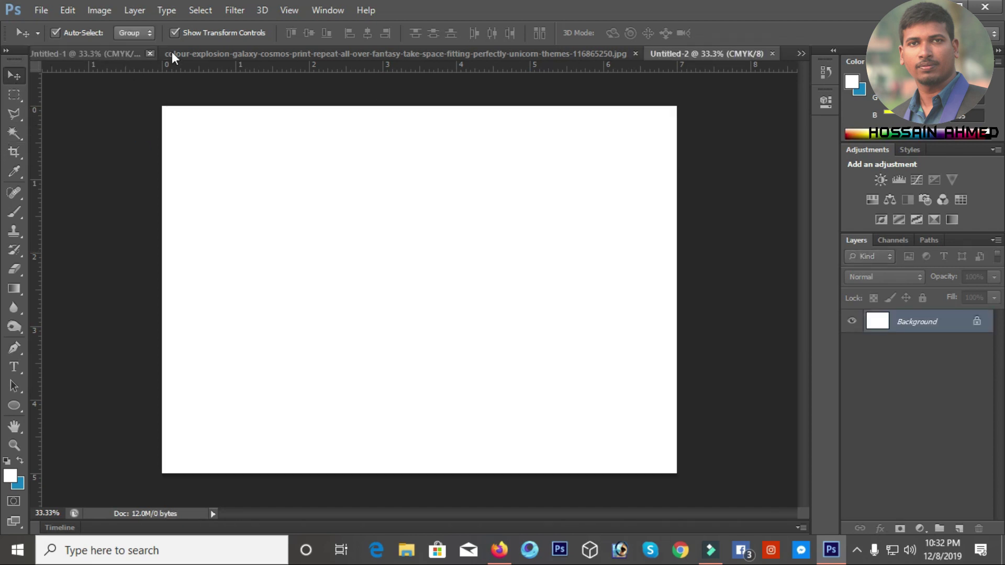
Move Group 2 from Untitled-1 into the white document and enlarge it.
left_click(172, 53)
left_click(107, 54)
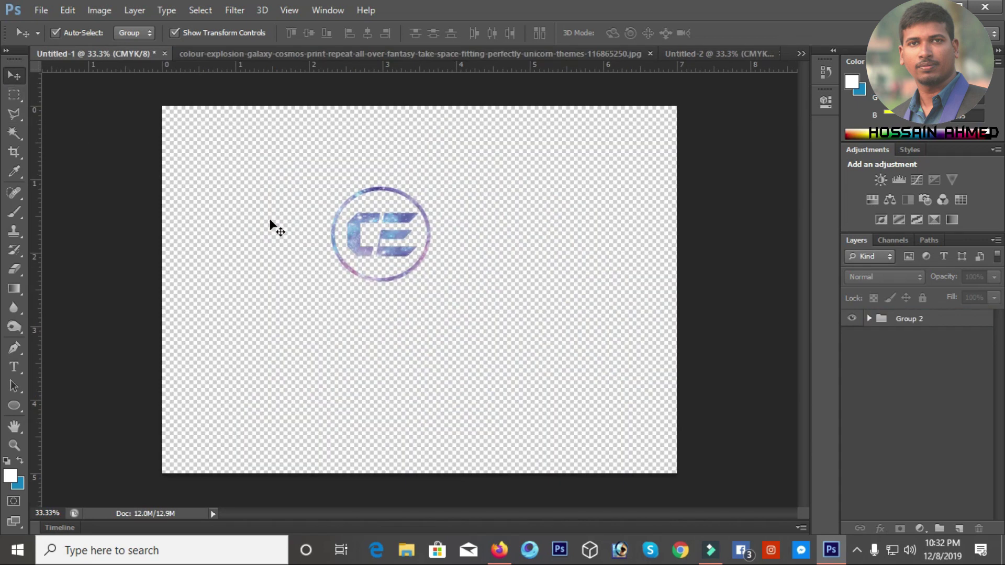
mouse_move(366, 224)
left_mouse_down()
mouse_move(709, 60)
mouse_move(485, 232)
left_mouse_up()
left_click_drag(425, 264, 332, 224)
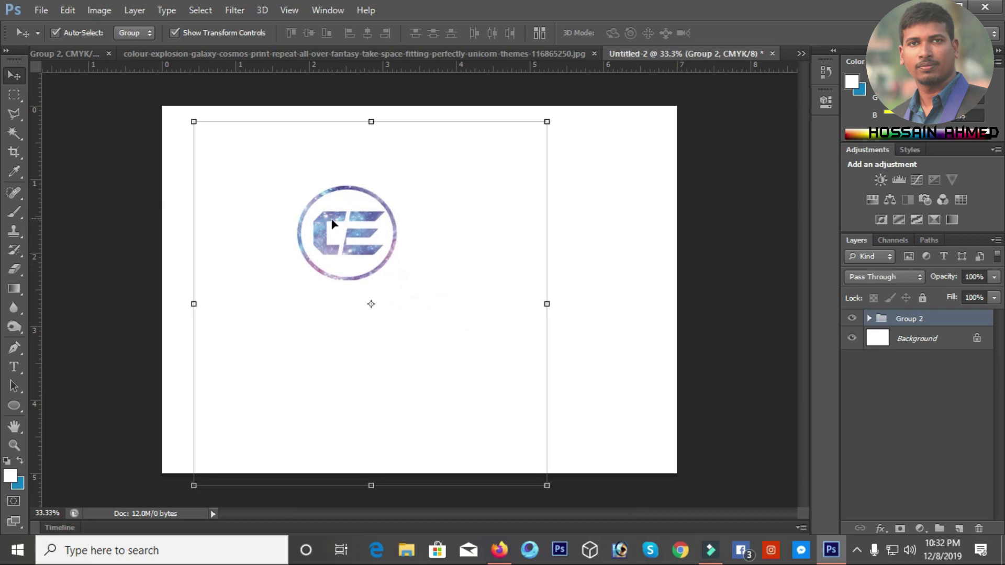
left_click_drag(551, 118, 603, 84)
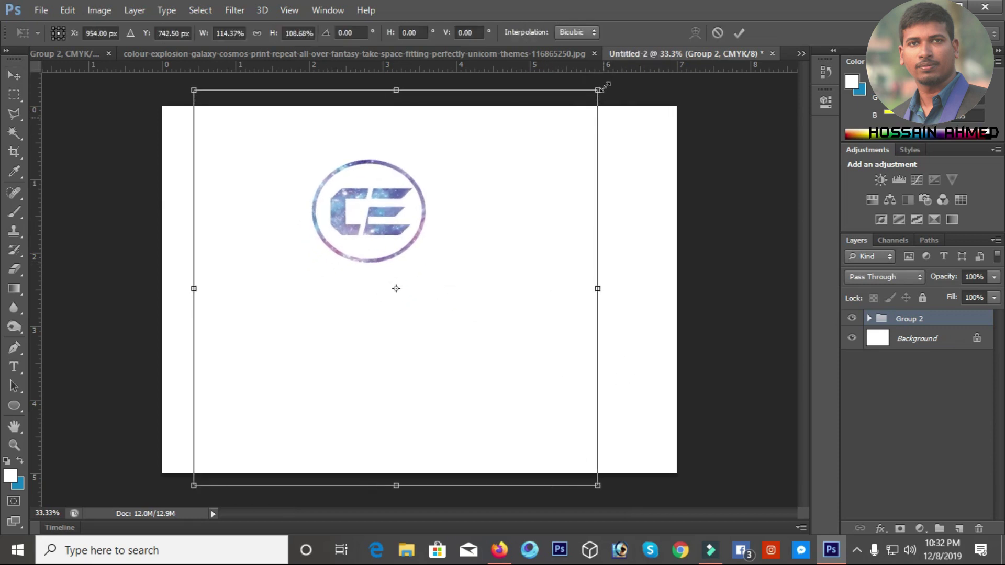
left_click_drag(485, 251, 481, 321)
left_click_drag(603, 156, 561, 147)
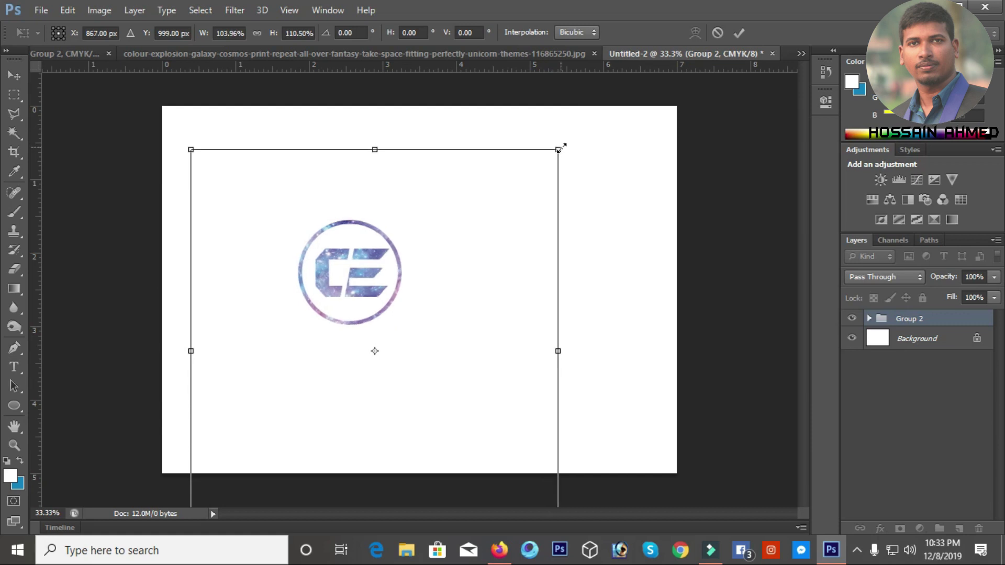
key("Return")
left_click(581, 264)
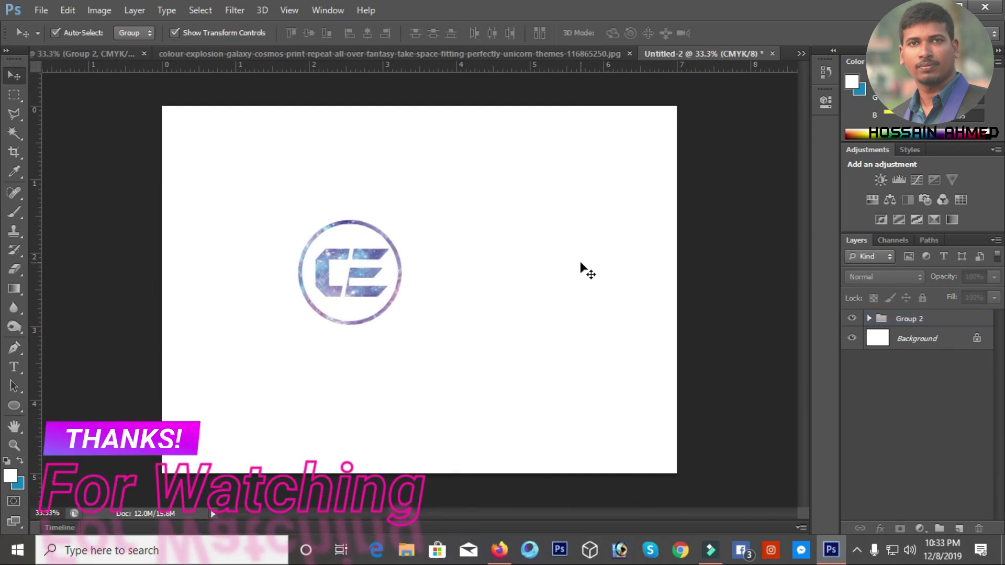